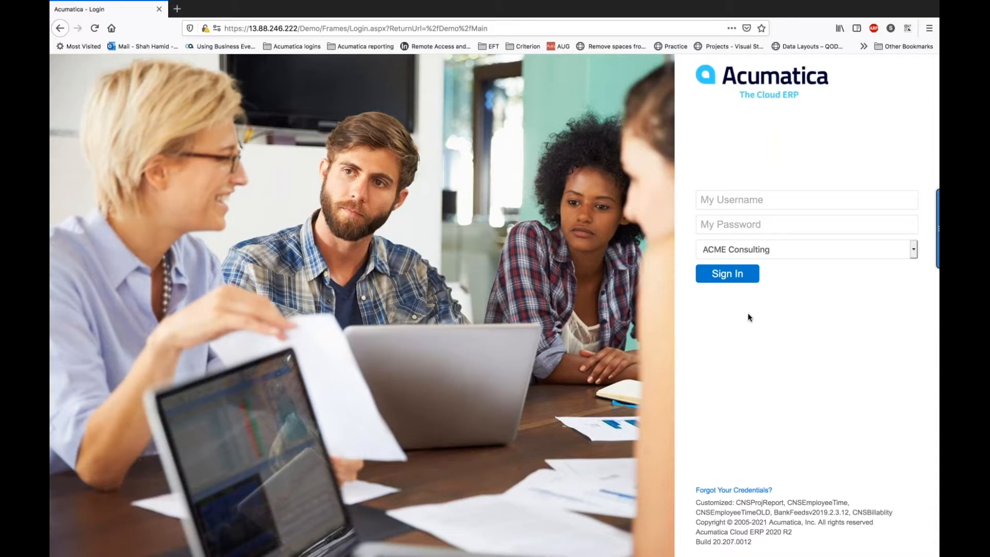
Step: Sign in to ACME Consulting with the saved administrator login and open the Projects list
{"action": "left_click", "coordinate": [753, 200]}
{"action": "left_click", "coordinate": [737, 262]}
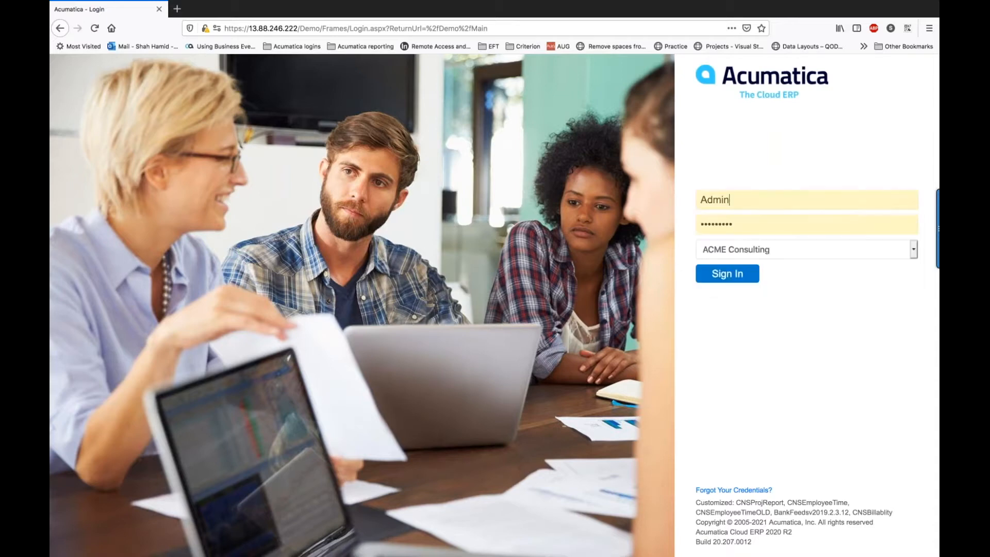
{"action": "left_click", "coordinate": [729, 274]}
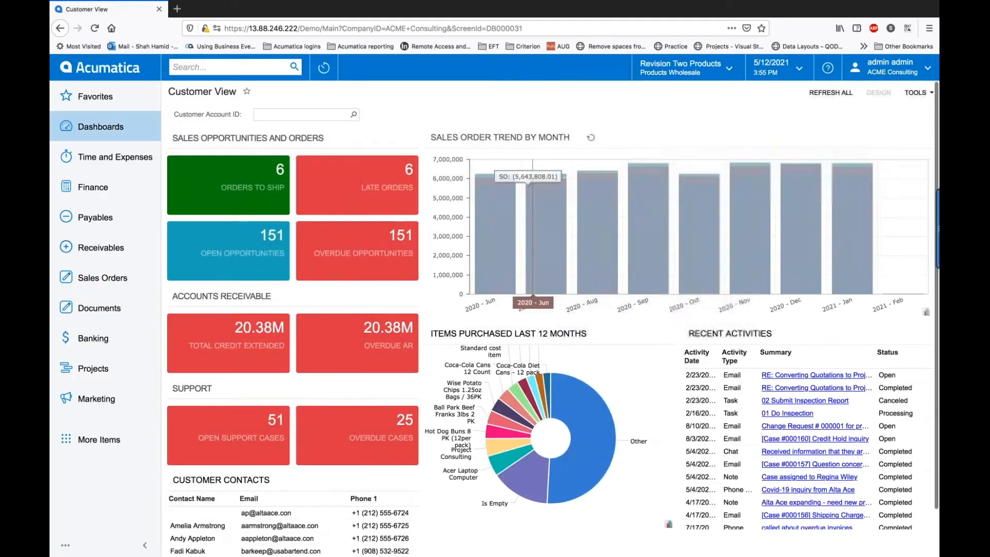
{"action": "left_click", "coordinate": [103, 365]}
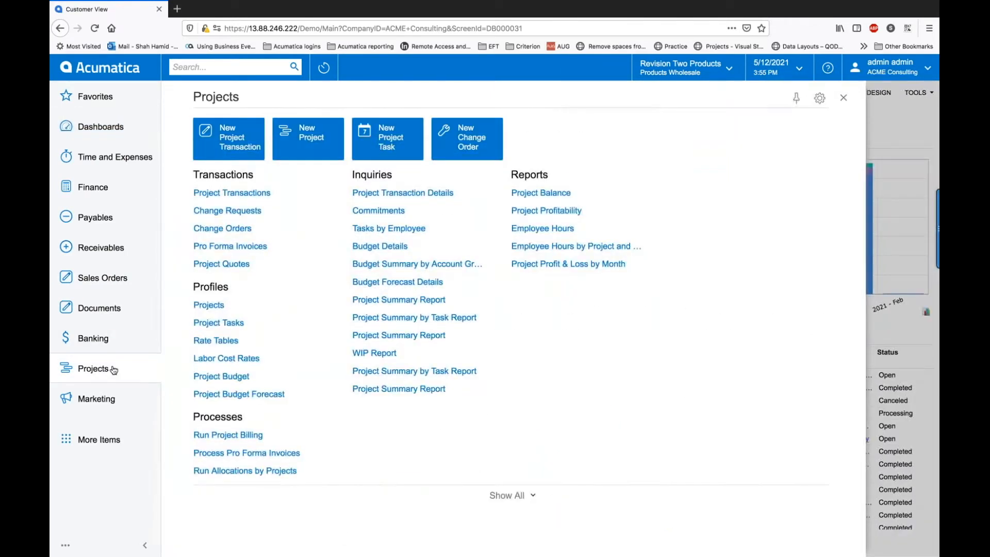
{"action": "left_click", "coordinate": [209, 305]}
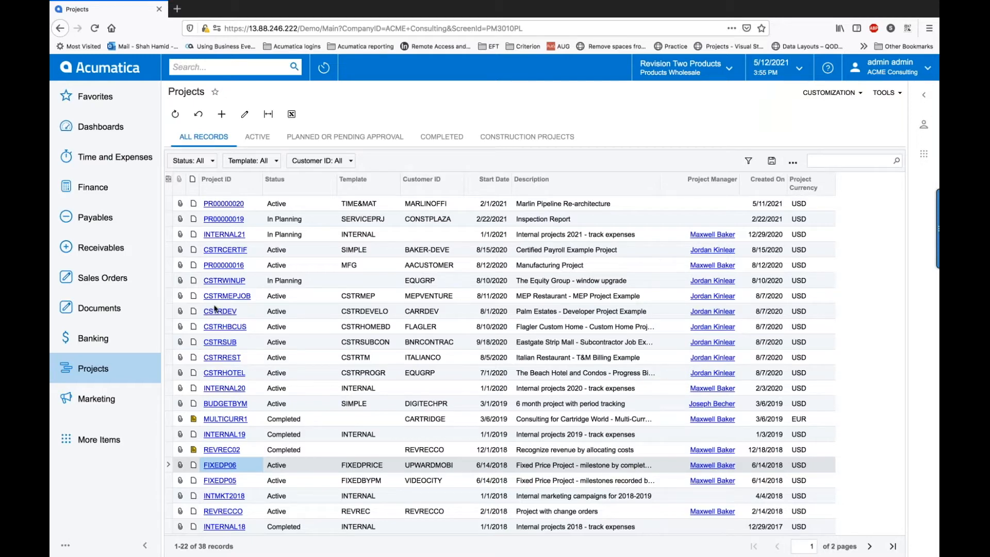
Step: Open project FIXEDP06 and review the billing and allocation settings on its Summary tab
{"action": "left_click", "coordinate": [221, 466]}
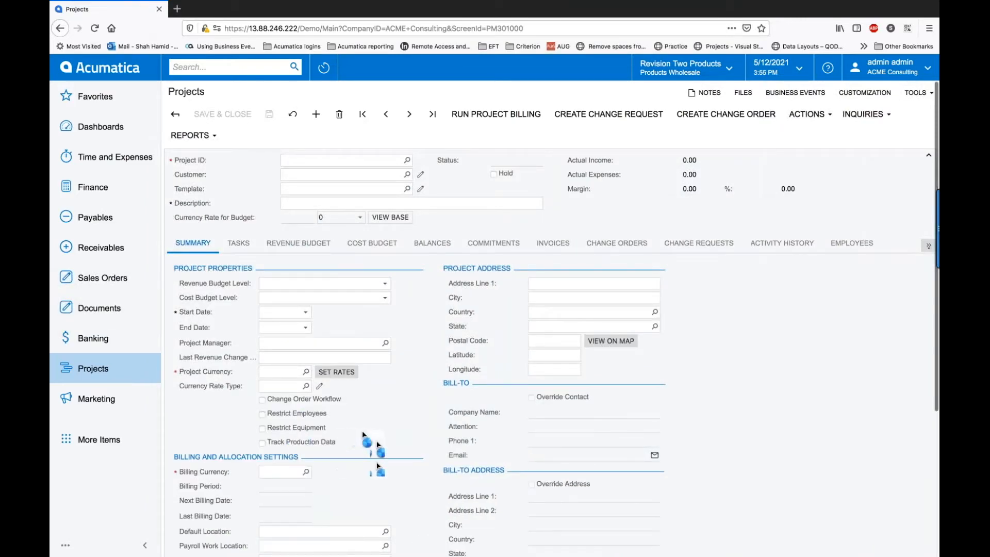
{"action": "scroll", "coordinate": [290, 463], "scroll_direction": "down", "scroll_amount": 4}
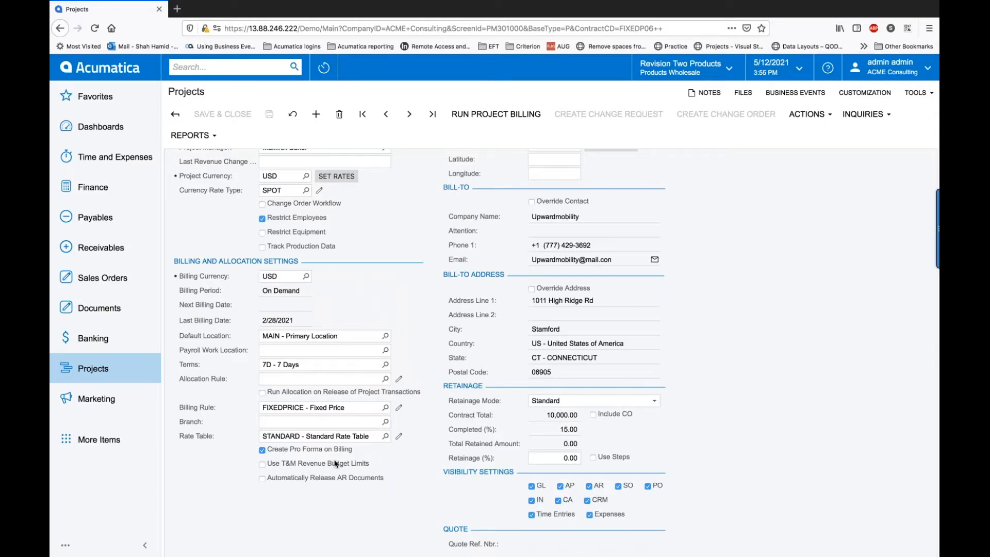
{"action": "scroll", "coordinate": [333, 461], "scroll_direction": "up", "scroll_amount": 1}
{"action": "scroll", "coordinate": [556, 352], "scroll_direction": "up", "scroll_amount": 3}
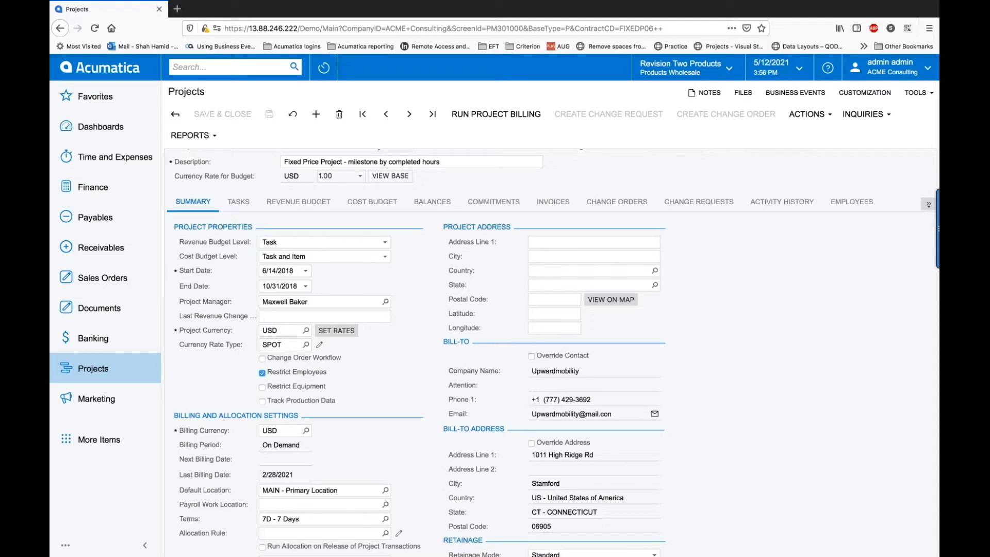
Step: Set 01TASK's Completed (%) to 40 on the Revenue Budget tab and save the project
{"action": "left_click", "coordinate": [298, 206]}
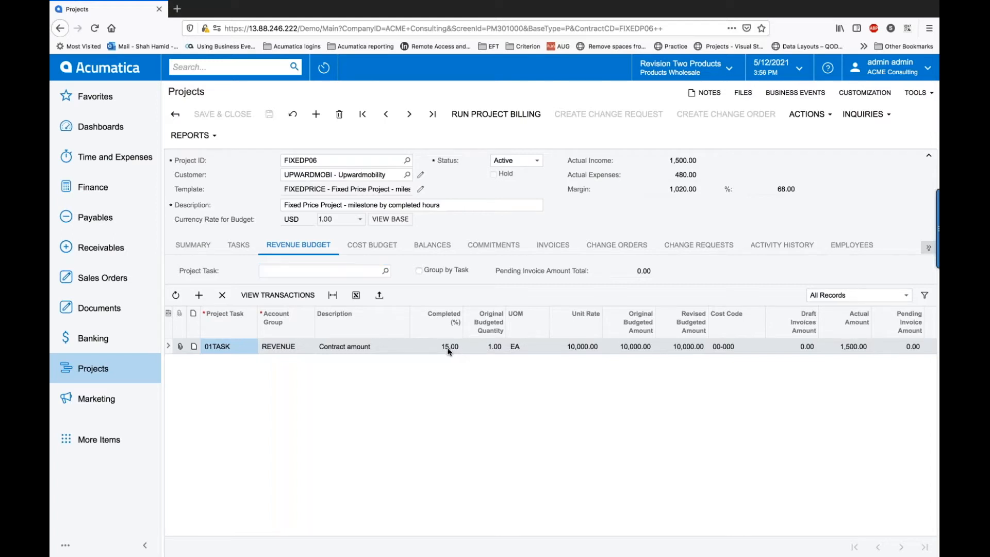
{"action": "left_click", "coordinate": [449, 348]}
{"action": "type", "text": "40"}
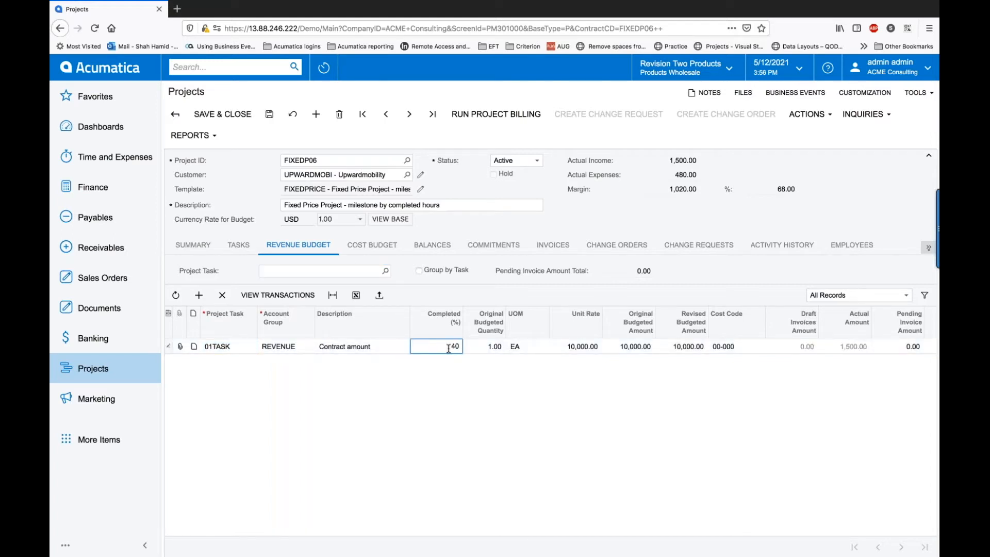
{"action": "key", "text": "Tab"}
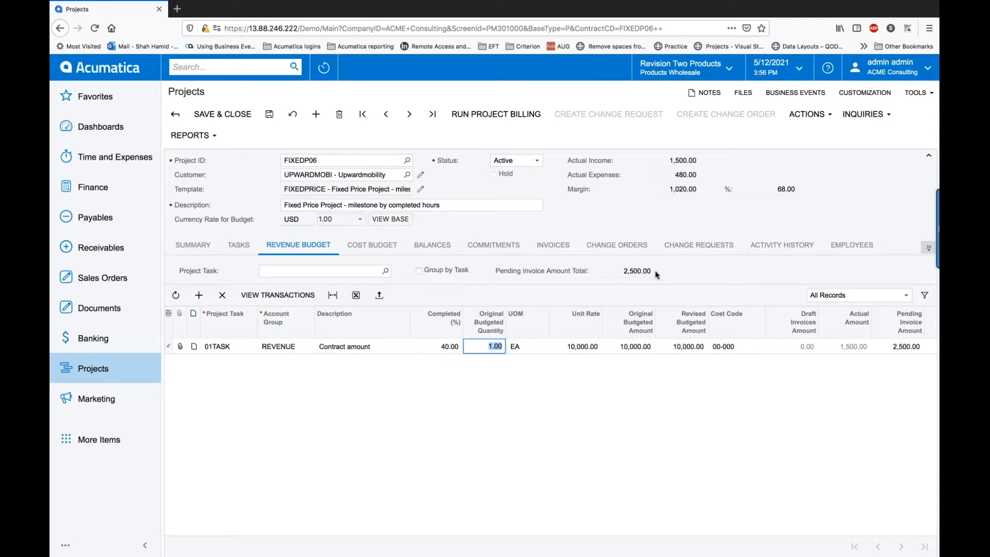
{"action": "left_click", "coordinate": [269, 116]}
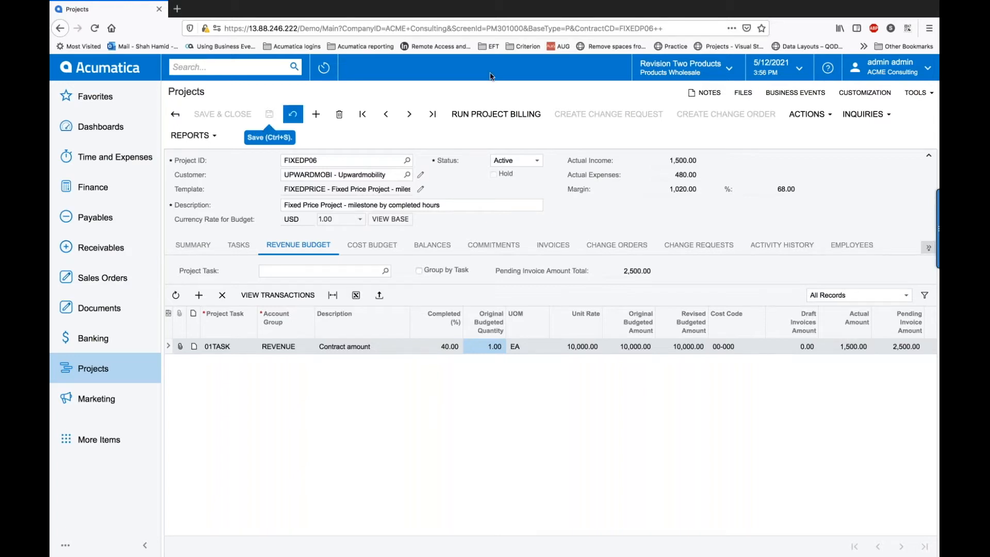
Step: Set the business date to February 28, 2021 and run project billing for FIXEDP06
{"action": "left_click", "coordinate": [800, 71]}
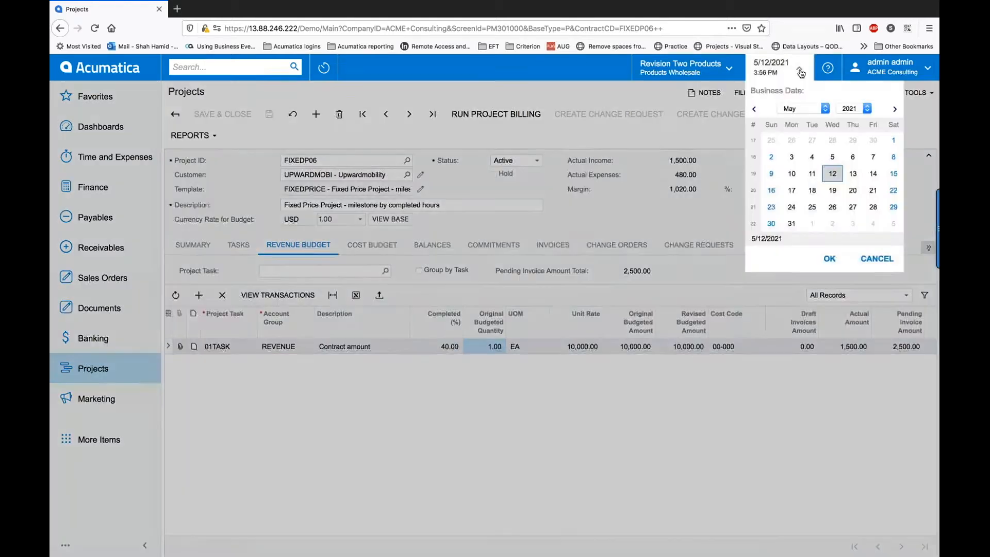
{"action": "left_click", "coordinate": [755, 109]}
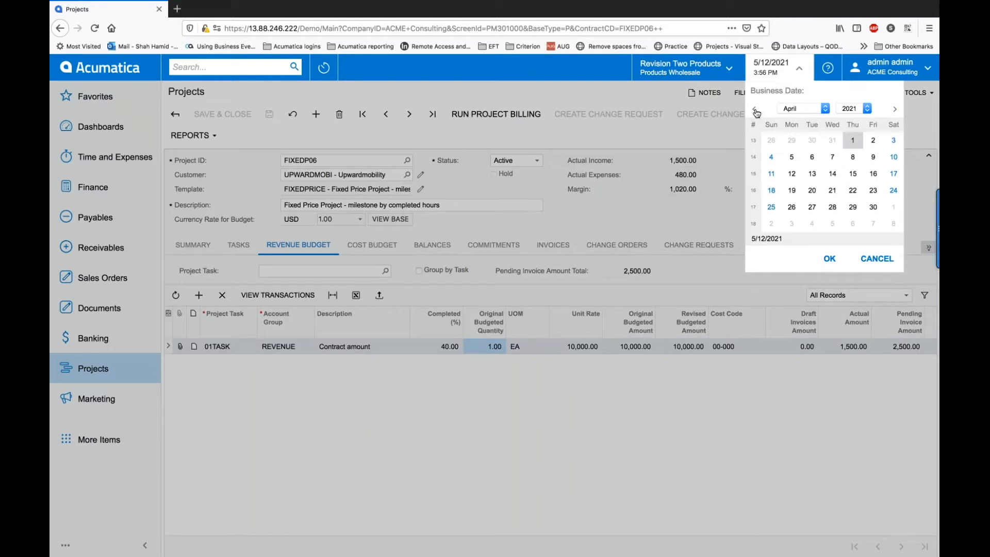
{"action": "left_click", "coordinate": [755, 109]}
{"action": "left_click", "coordinate": [755, 109]}
{"action": "left_click", "coordinate": [832, 190]}
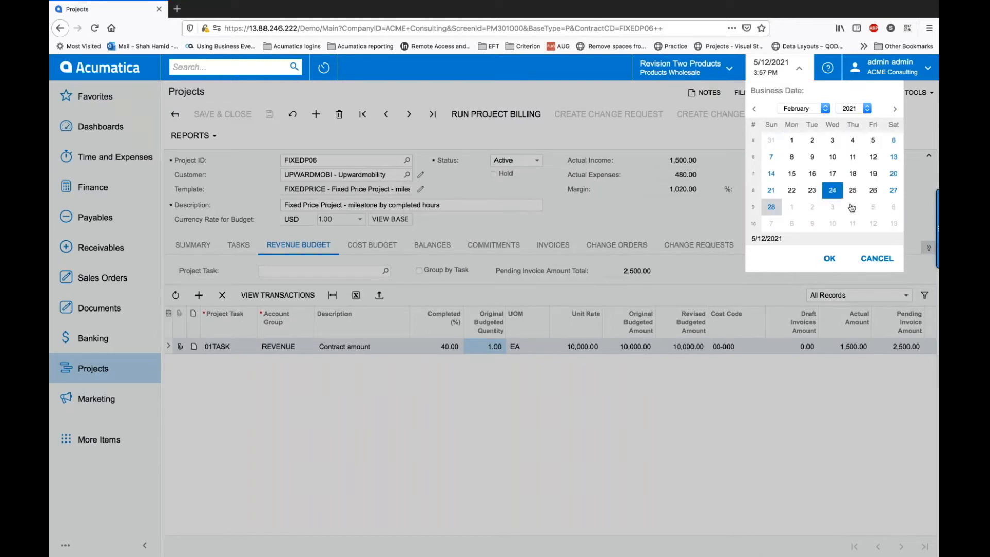
{"action": "left_click", "coordinate": [829, 259]}
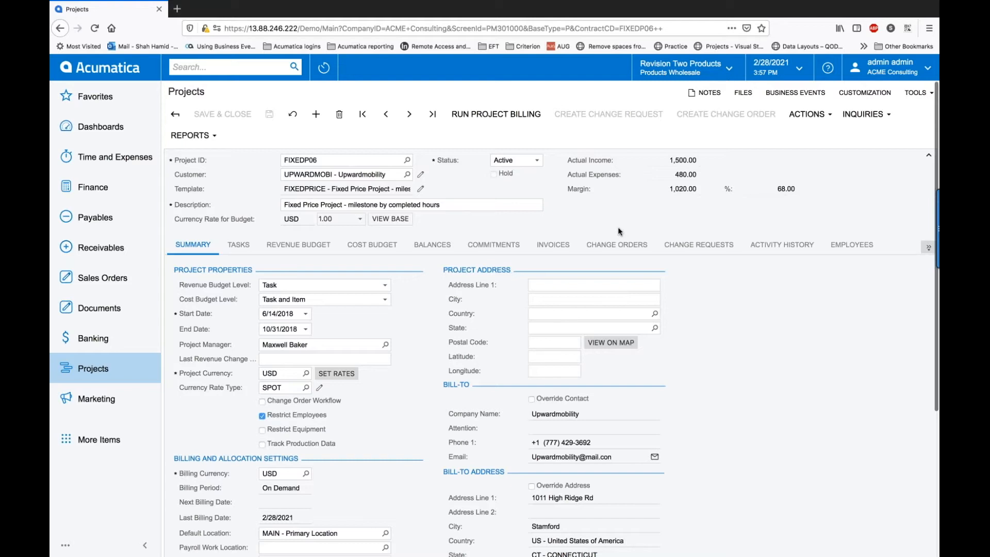
{"action": "left_click", "coordinate": [523, 119]}
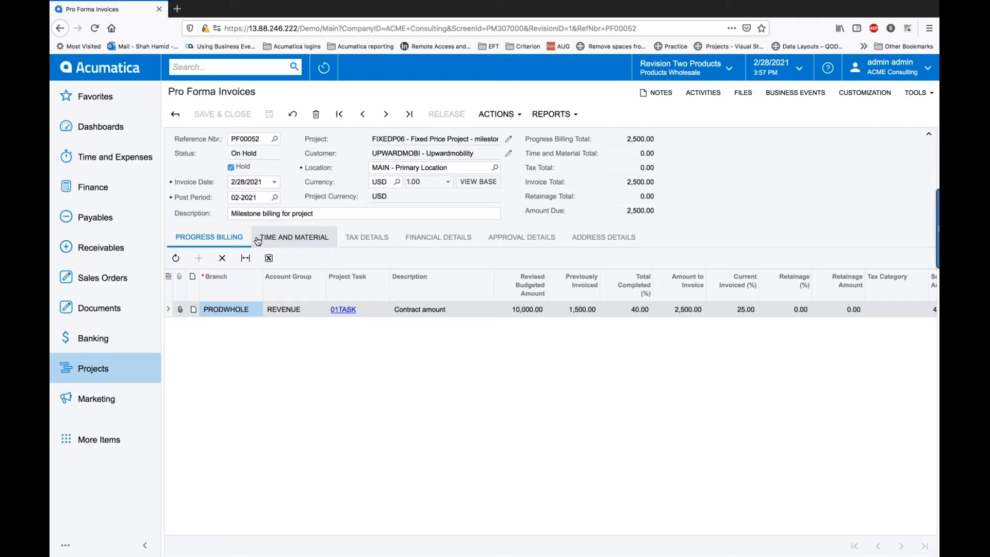
Step: Take pro forma PF00052 off hold, save it, and review its pending approval details
{"action": "left_click", "coordinate": [231, 167]}
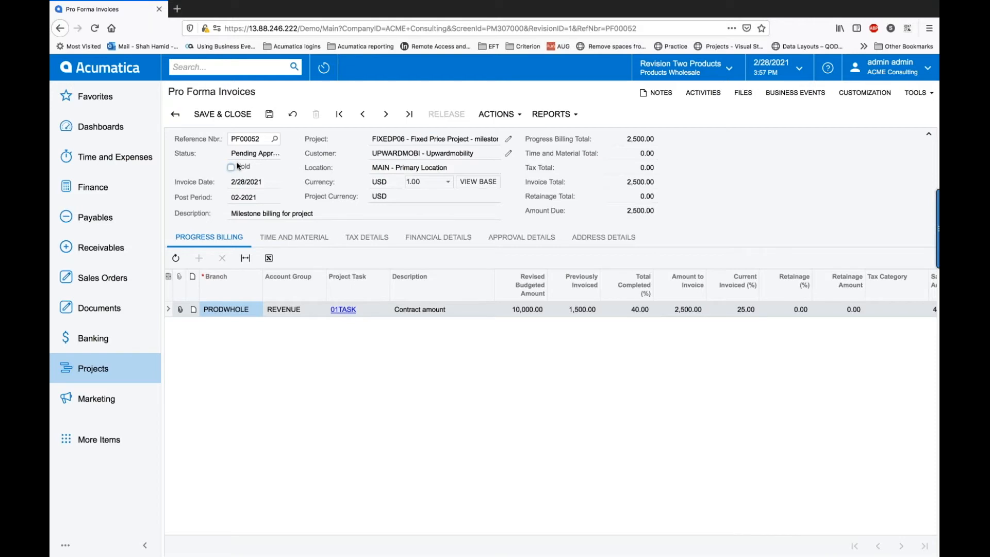
{"action": "left_click", "coordinate": [269, 115]}
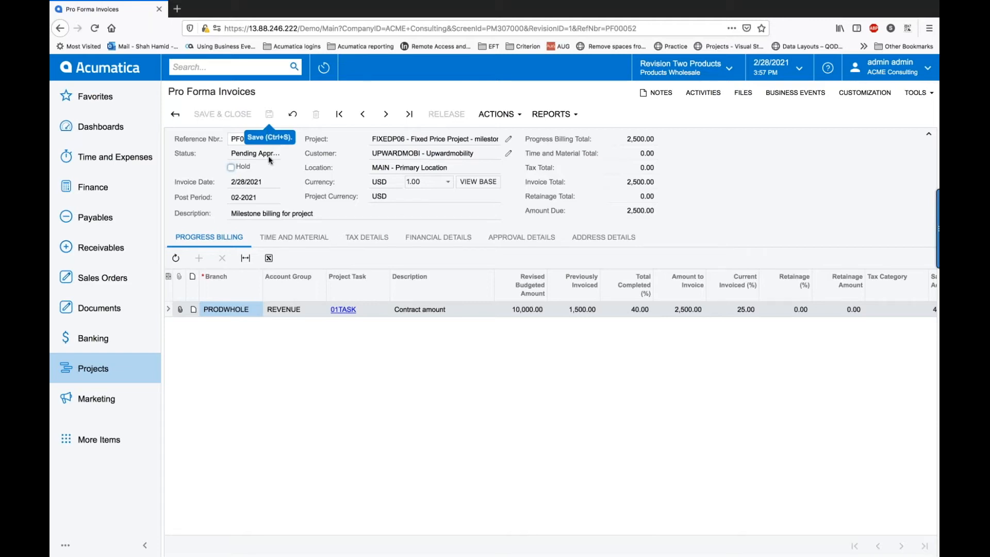
{"action": "left_click", "coordinate": [522, 237]}
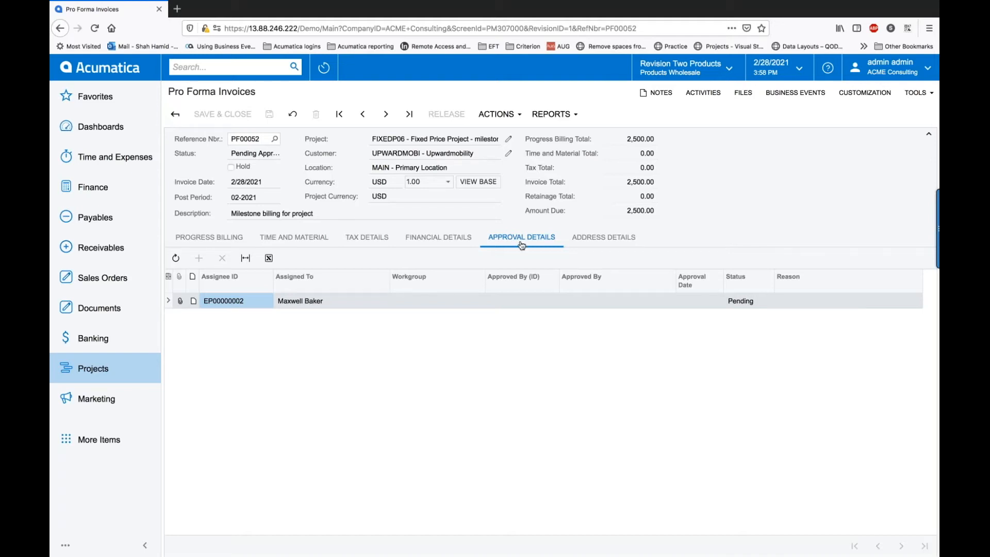
Step: Approve and release pro forma PF00052, then go back to project FIXEDP06
{"action": "left_click", "coordinate": [520, 116]}
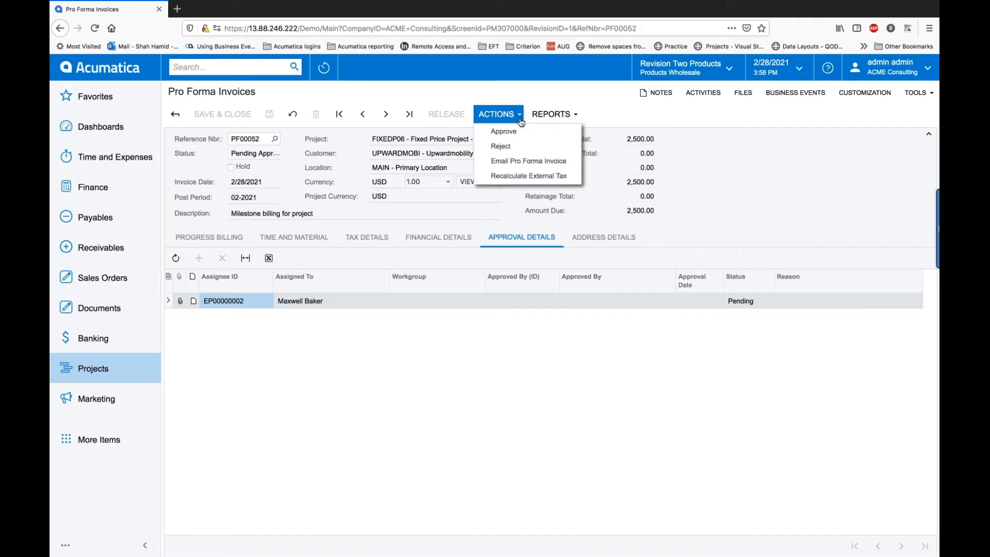
{"action": "left_click", "coordinate": [510, 131]}
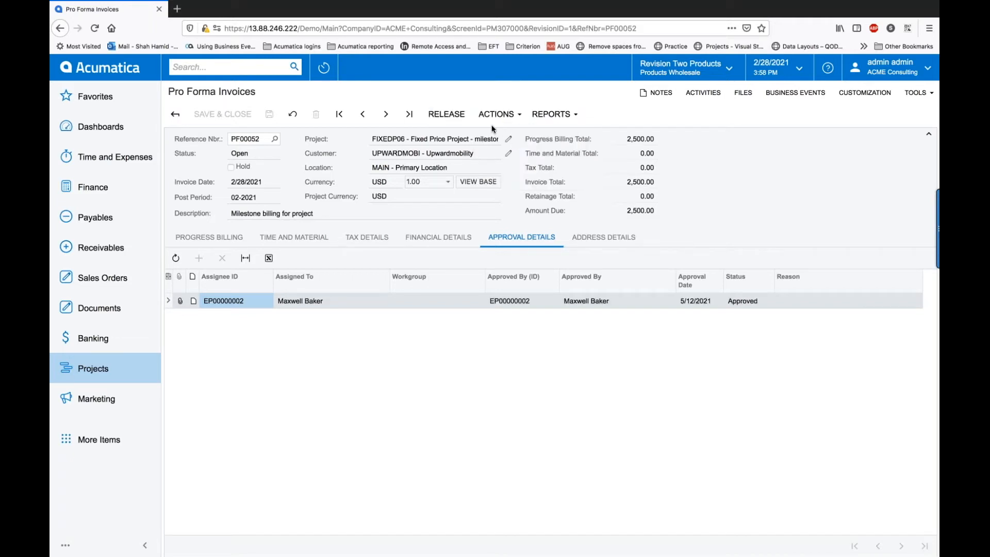
{"action": "left_click", "coordinate": [450, 113]}
{"action": "left_click", "coordinate": [60, 28]}
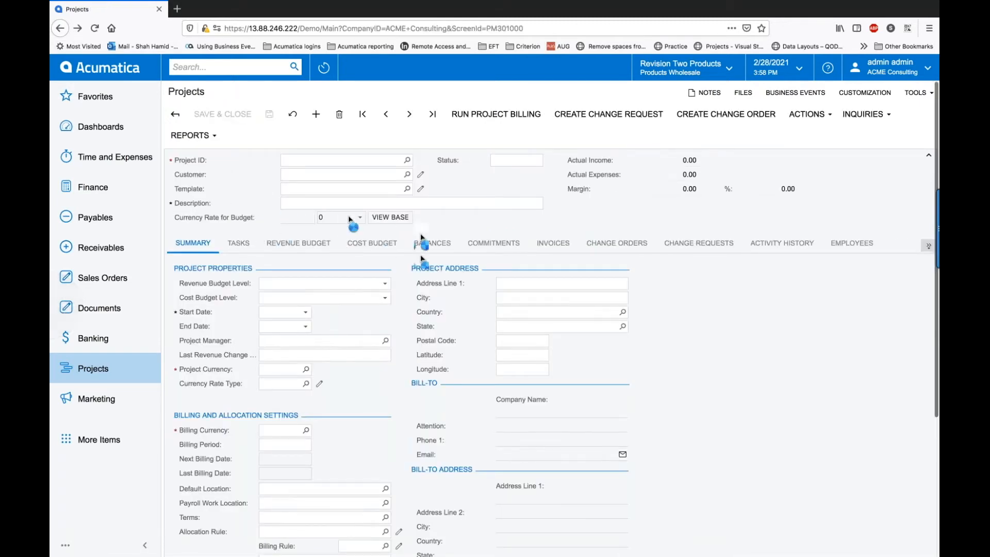
Step: Check FIXEDP06's invoices, then return to the full Projects list of 38 records
{"action": "left_click", "coordinate": [555, 246]}
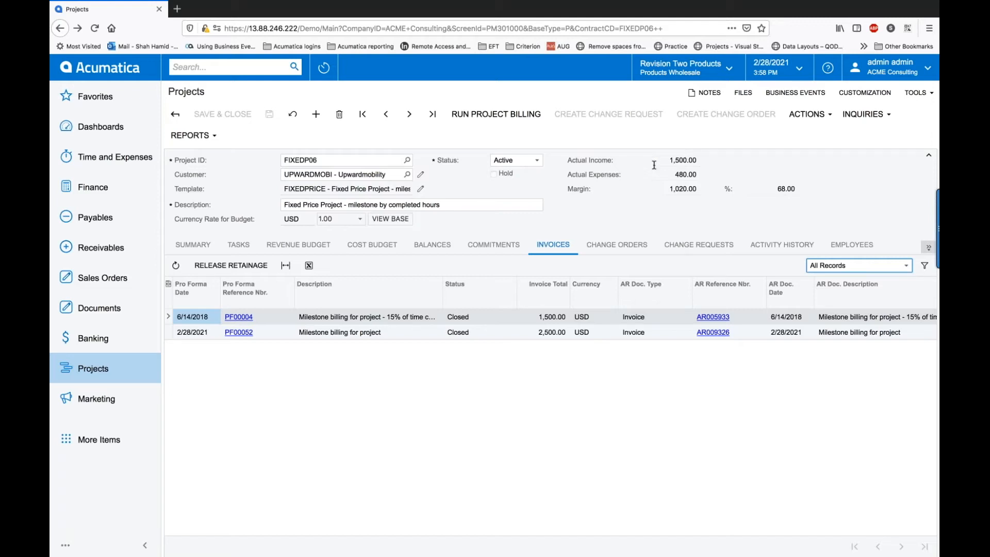
{"action": "left_click", "coordinate": [104, 369]}
{"action": "left_click", "coordinate": [214, 308]}
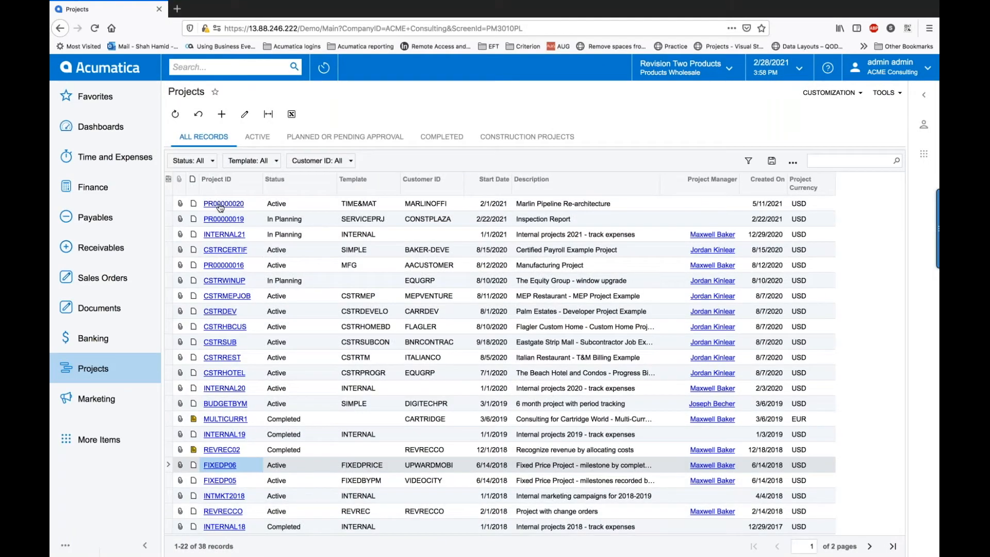
Step: Open project PR00000020, review its Summary billing settings, and run project billing
{"action": "left_click", "coordinate": [223, 204]}
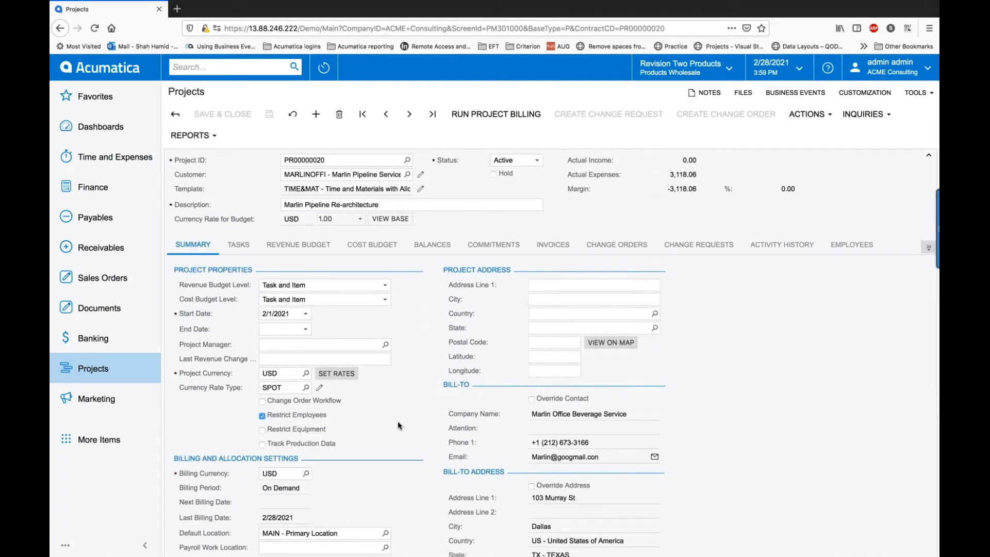
{"action": "scroll", "coordinate": [397, 421], "scroll_direction": "down", "scroll_amount": 5}
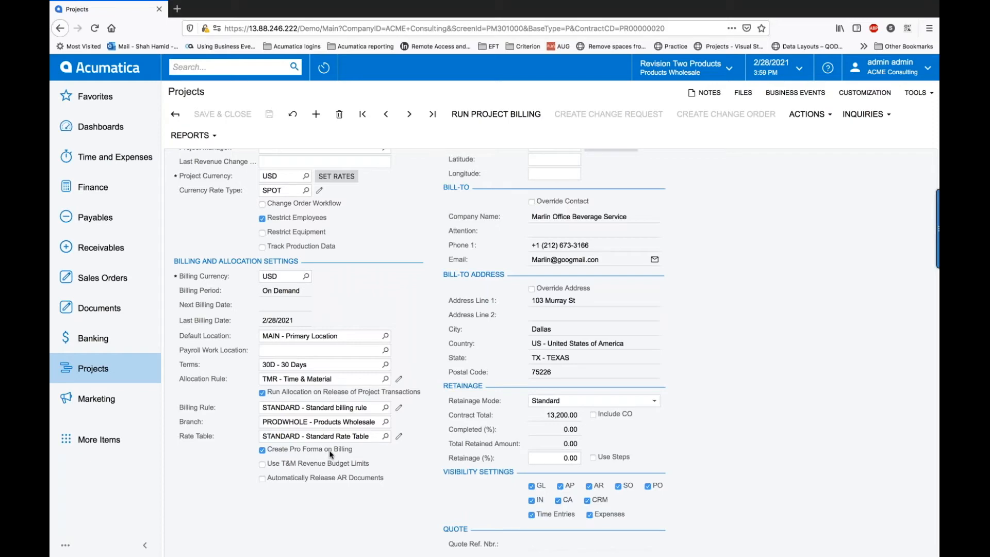
{"action": "scroll", "coordinate": [331, 454], "scroll_direction": "up", "scroll_amount": 5}
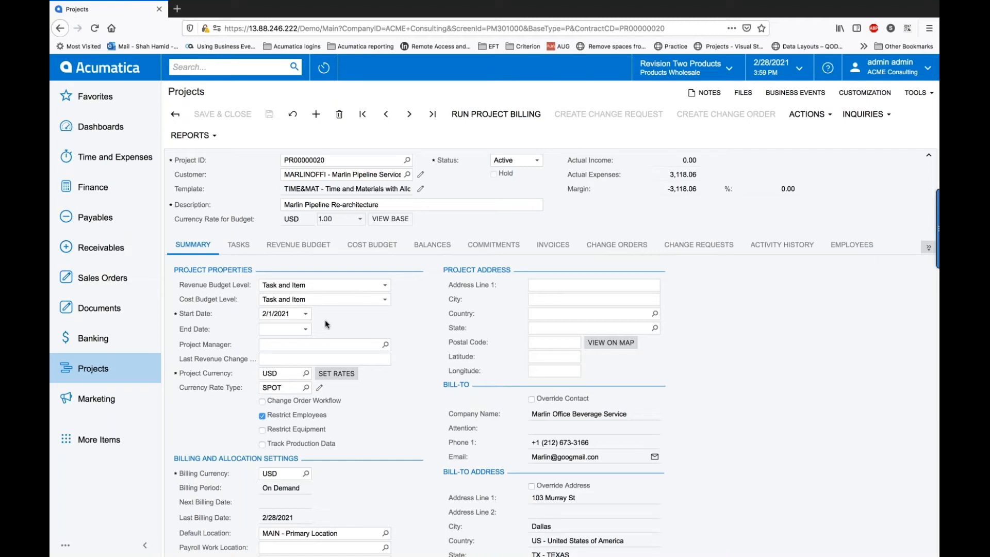
{"action": "left_click", "coordinate": [480, 122]}
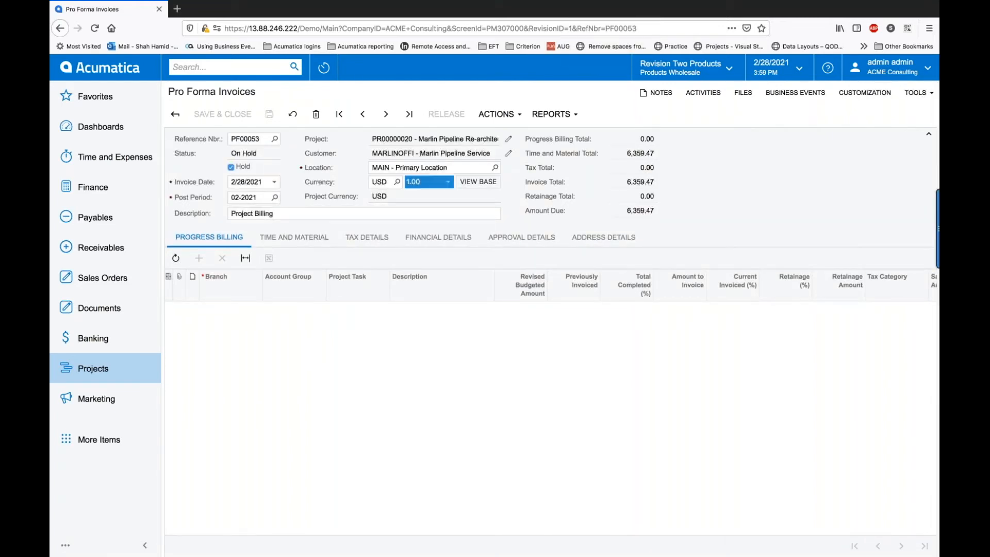
Step: Show the time and material lines of pro forma PF00053 totalling 6,359.47
{"action": "left_click", "coordinate": [315, 241]}
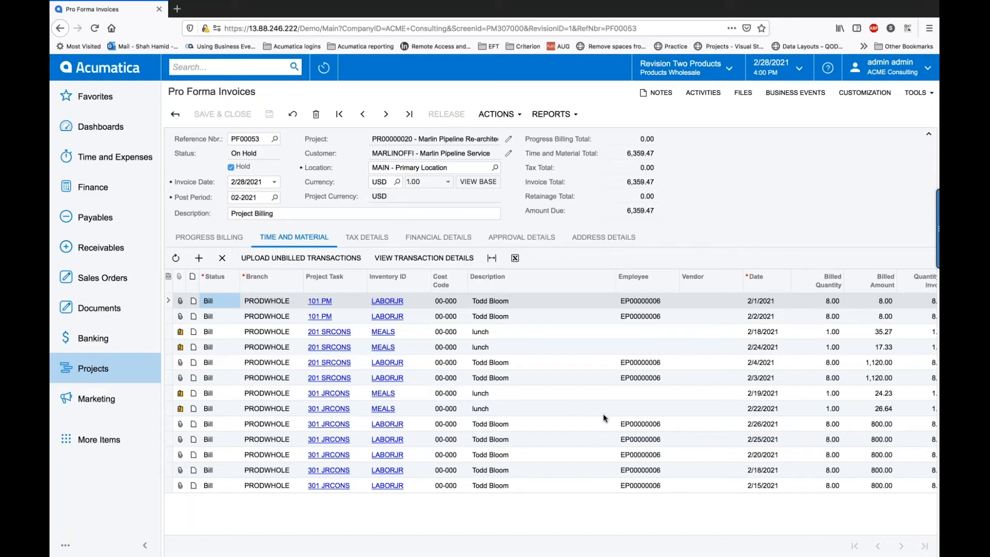
Step: Bill 4 hours of the 2/18/2021 line and set its status to Hold Remainder
{"action": "scroll", "coordinate": [809, 459], "scroll_direction": "right", "scroll_amount": 3}
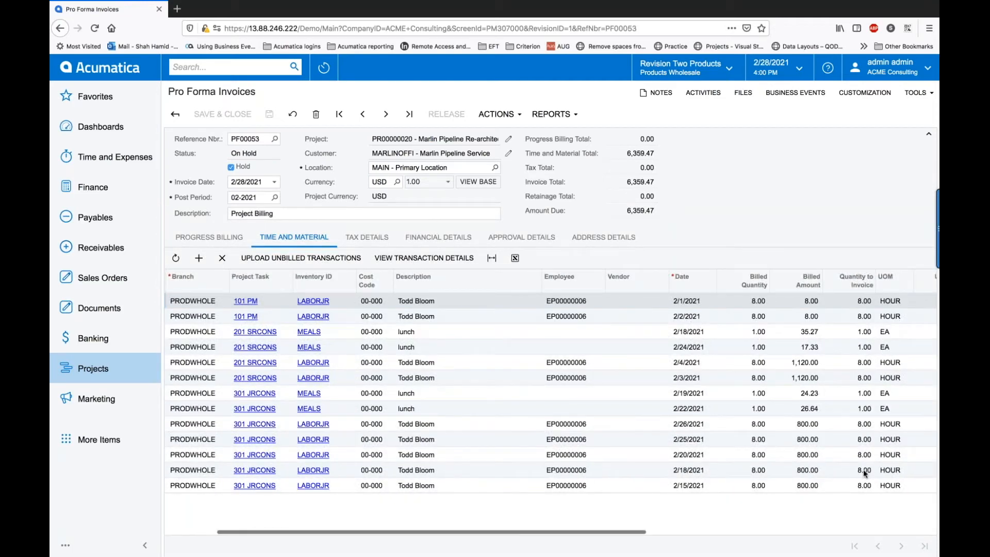
{"action": "left_click", "coordinate": [863, 469]}
{"action": "type", "text": "4"}
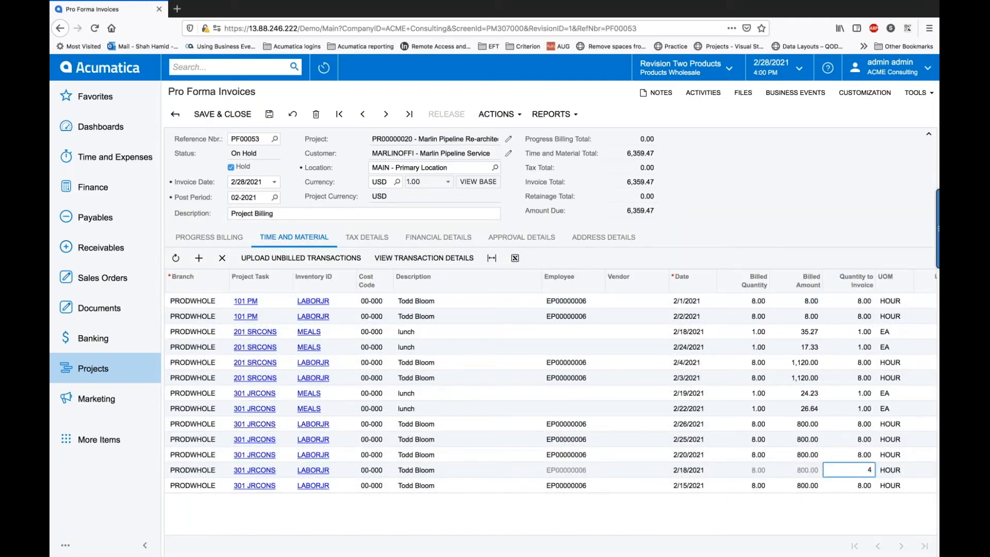
{"action": "key", "text": "Tab"}
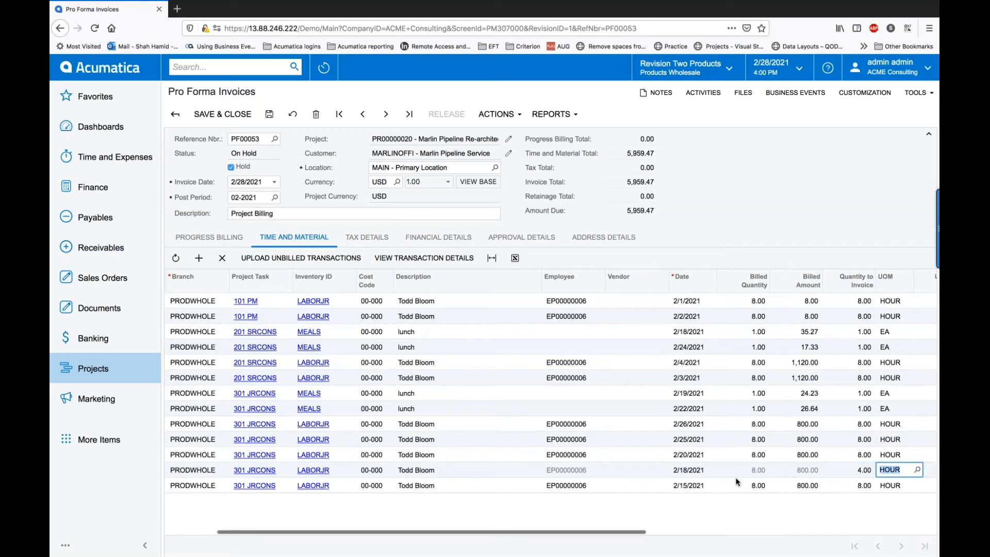
{"action": "left_click_drag", "start_coordinate": [629, 534], "coordinate": [508, 525]}
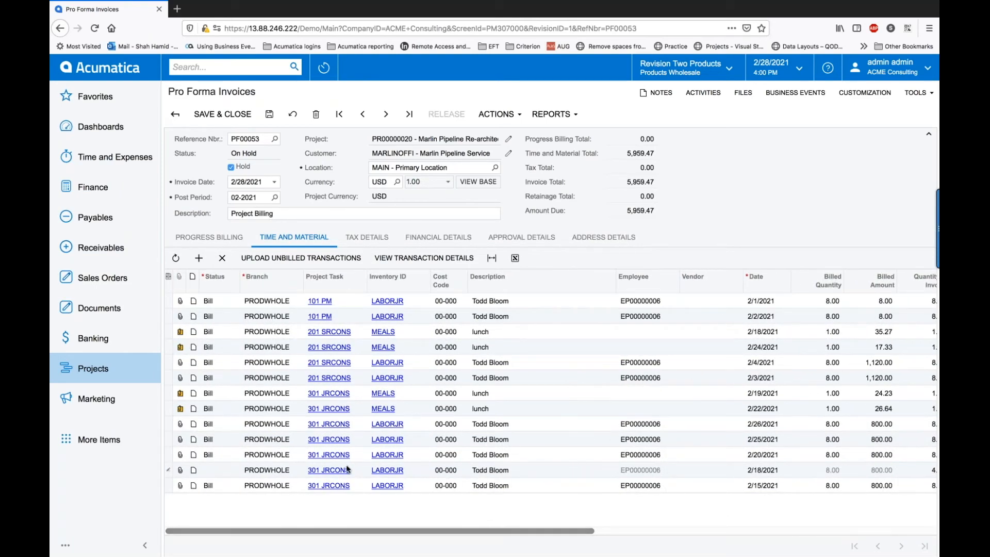
{"action": "left_click", "coordinate": [209, 466]}
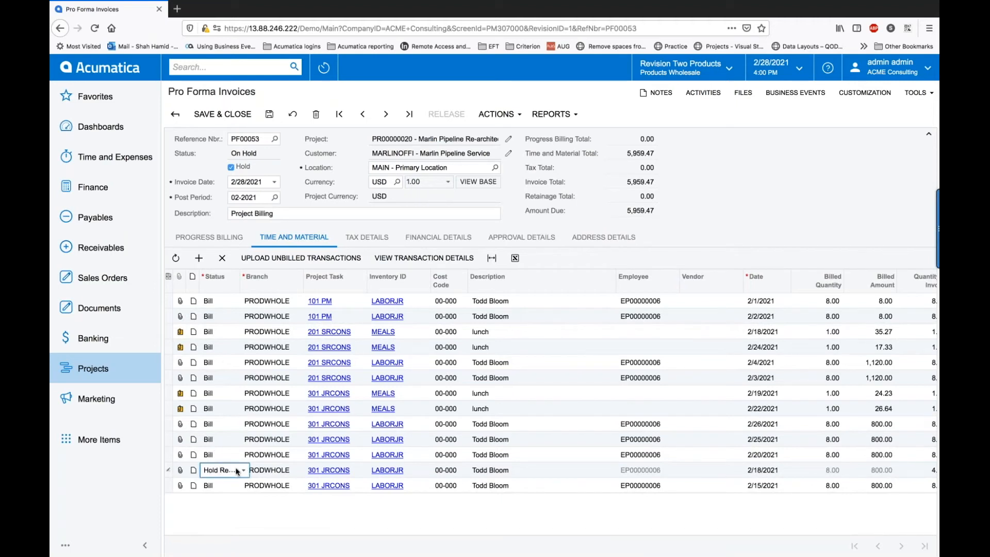
{"action": "left_click", "coordinate": [244, 471]}
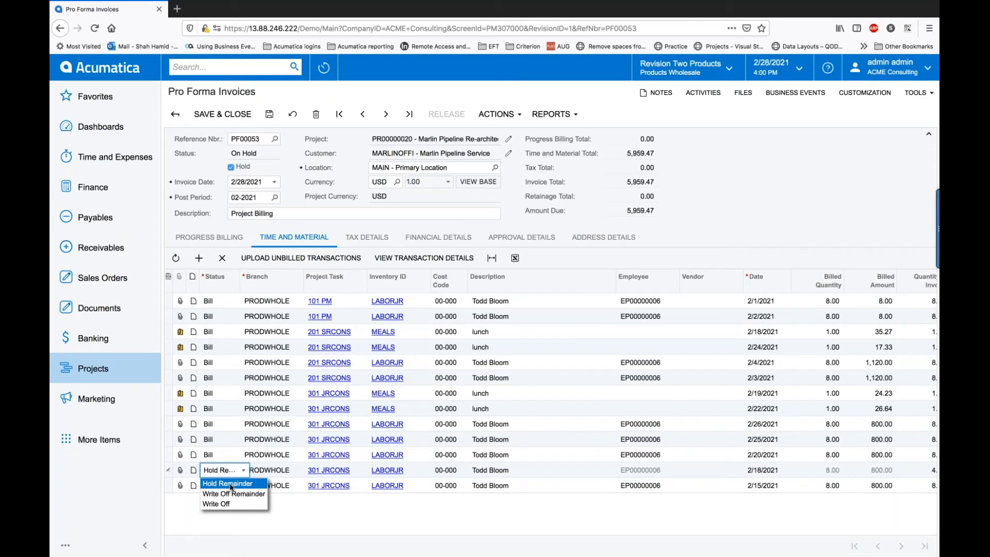
{"action": "left_click", "coordinate": [230, 484]}
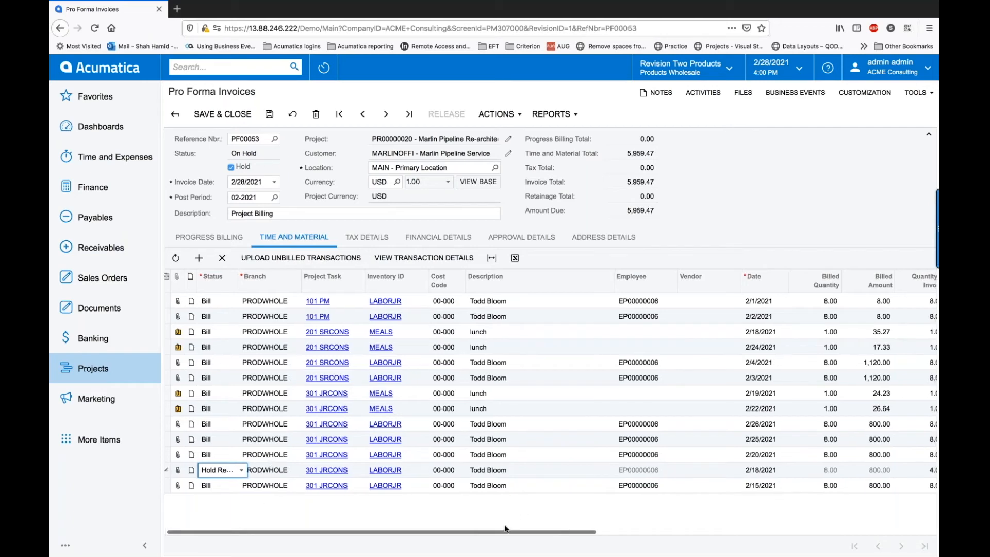
{"action": "left_click_drag", "start_coordinate": [504, 529], "coordinate": [552, 528]}
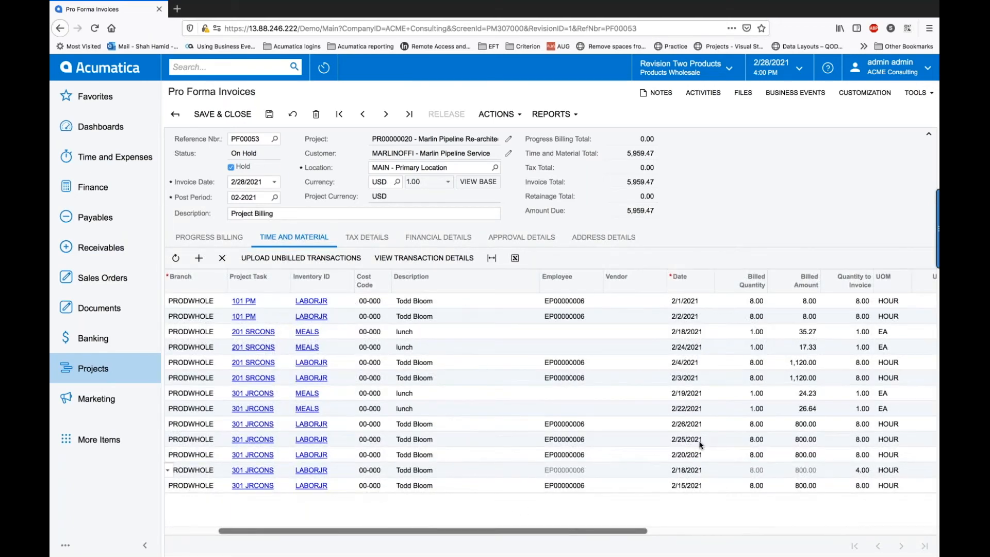
Step: Set the 2/1 and 2/2 lines to 0 with Write Off status, and delete the 2/25 line
{"action": "left_click", "coordinate": [861, 301]}
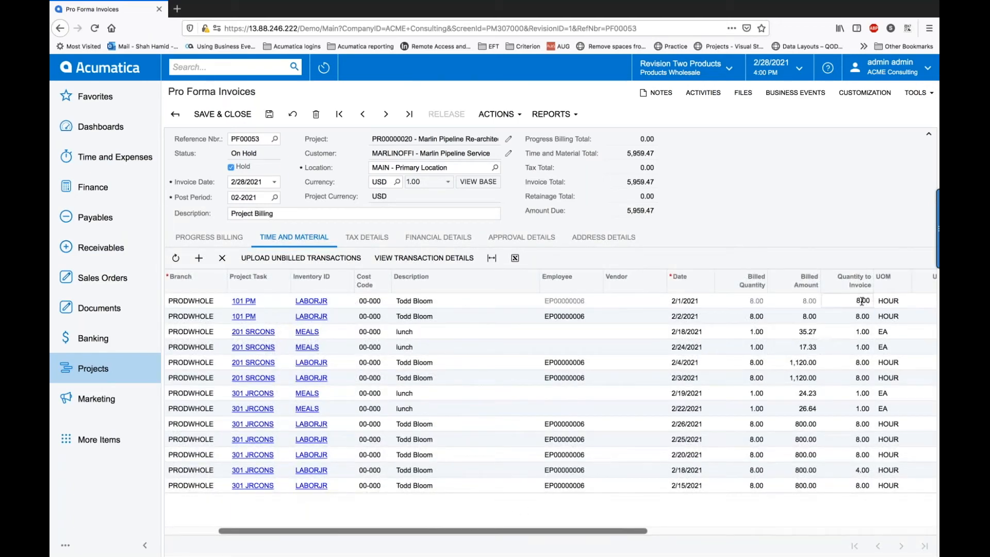
{"action": "type", "text": "0"}
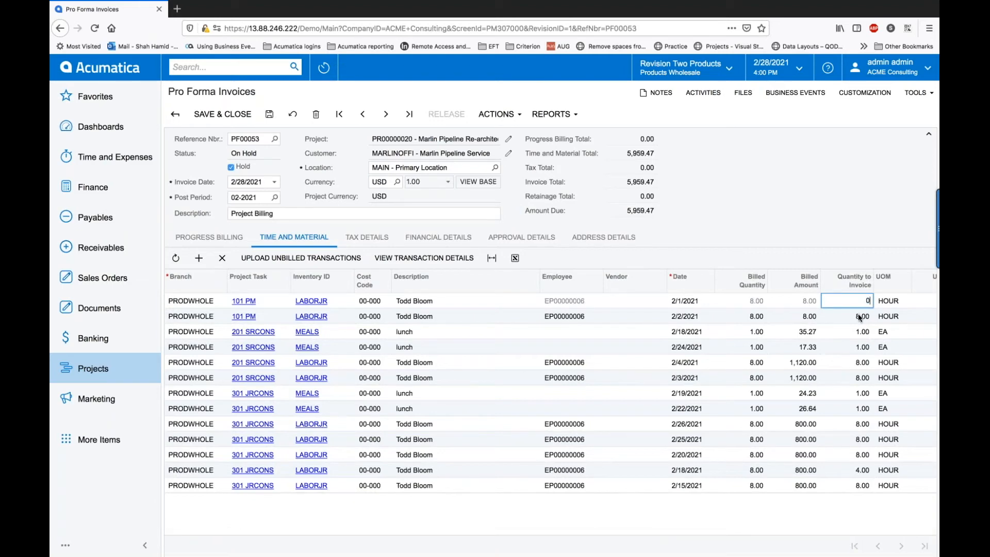
{"action": "left_click", "coordinate": [860, 316]}
{"action": "type", "text": "0"}
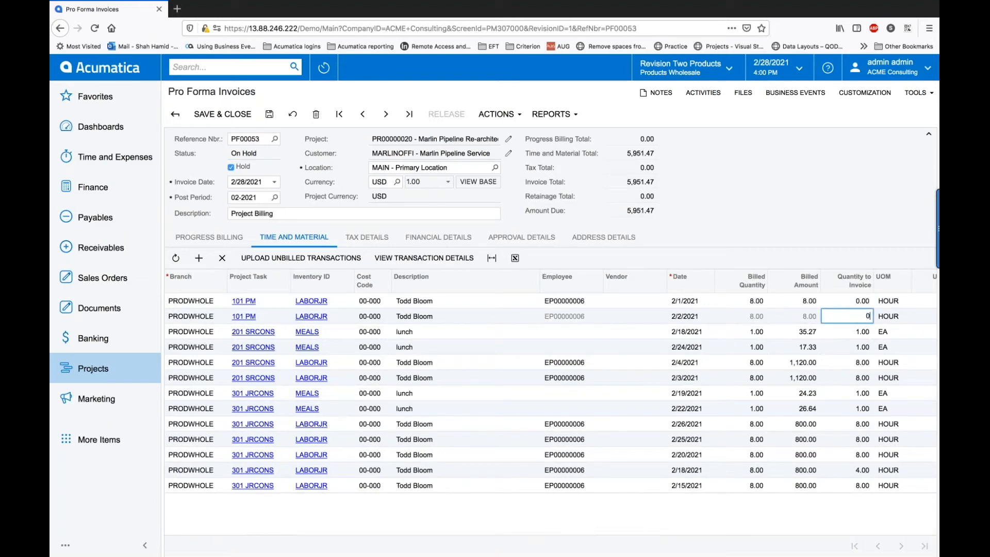
{"action": "scroll", "coordinate": [594, 478], "scroll_direction": "left", "scroll_amount": 3}
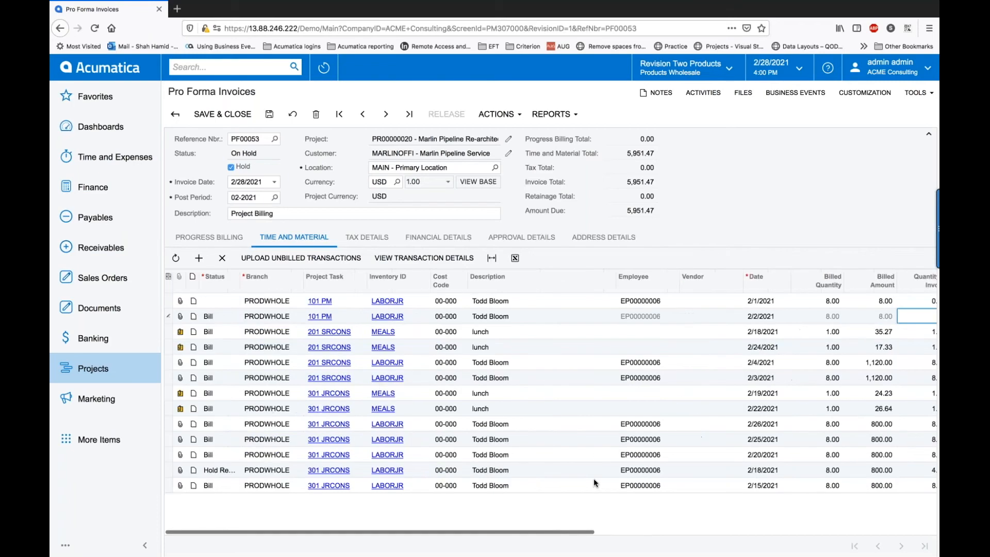
{"action": "left_click", "coordinate": [224, 300]}
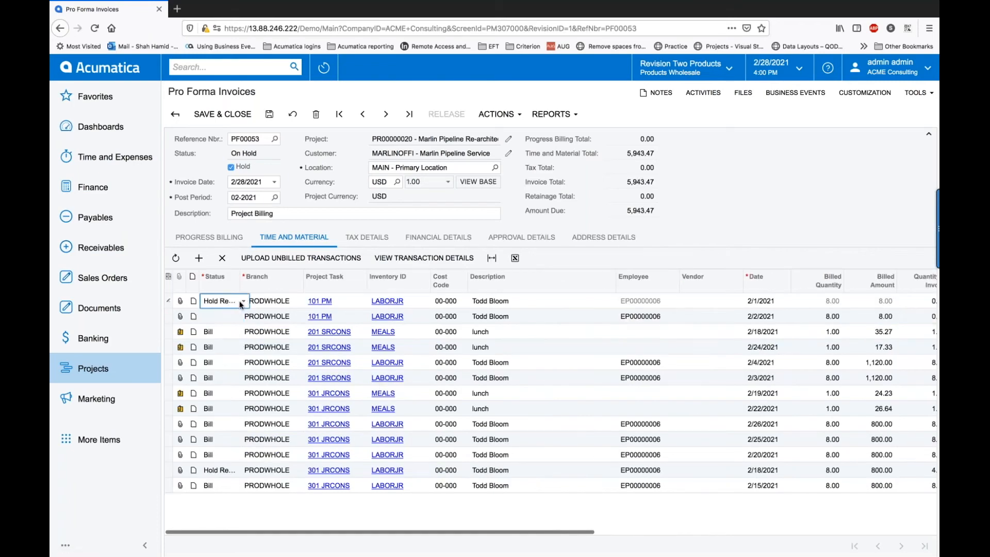
{"action": "left_click", "coordinate": [243, 300]}
{"action": "left_click", "coordinate": [230, 336]}
{"action": "left_click", "coordinate": [235, 318]}
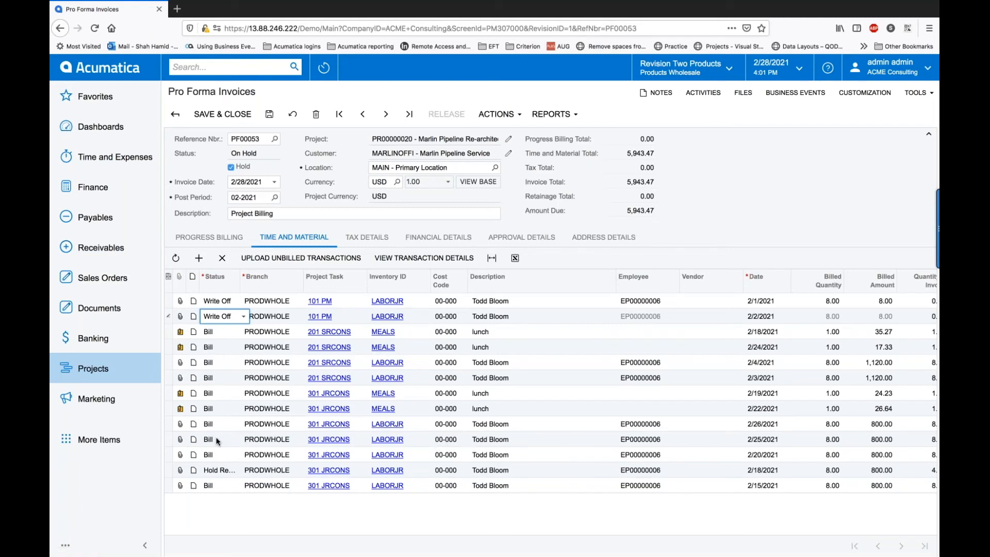
{"action": "left_click", "coordinate": [197, 439]}
{"action": "left_click", "coordinate": [222, 257]}
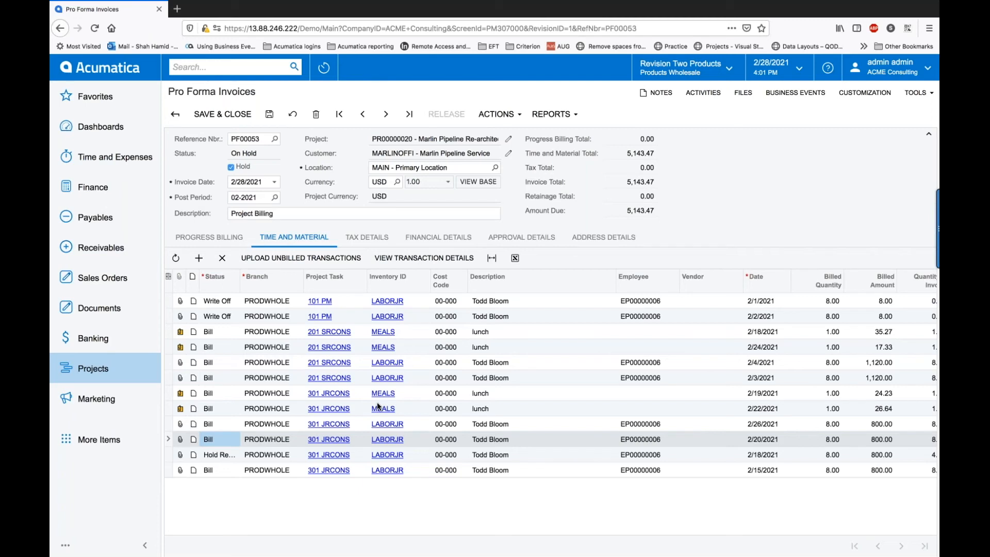
Step: Add a new Time and Material line for task 201 SRCONS with cost code 00-000
{"action": "left_click", "coordinate": [200, 260]}
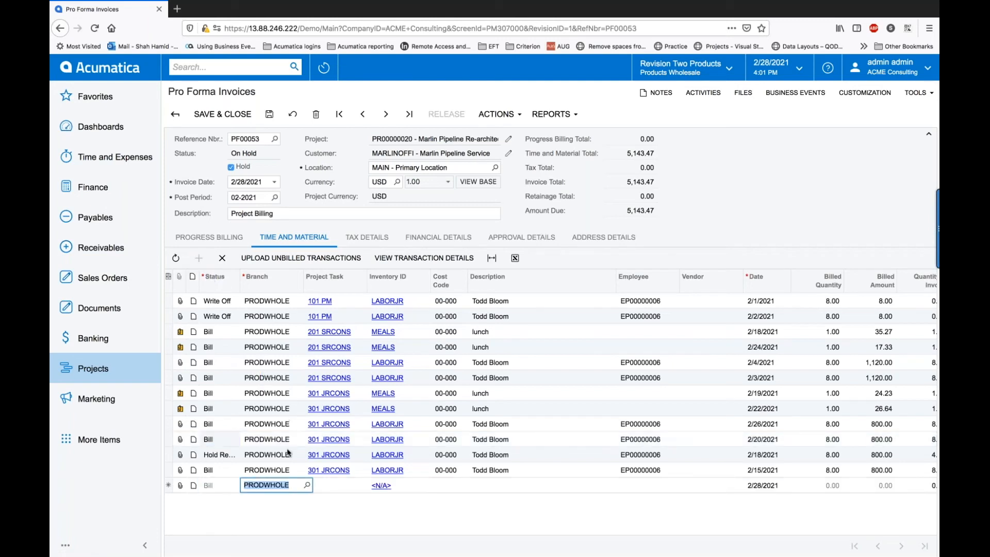
{"action": "left_click", "coordinate": [335, 487]}
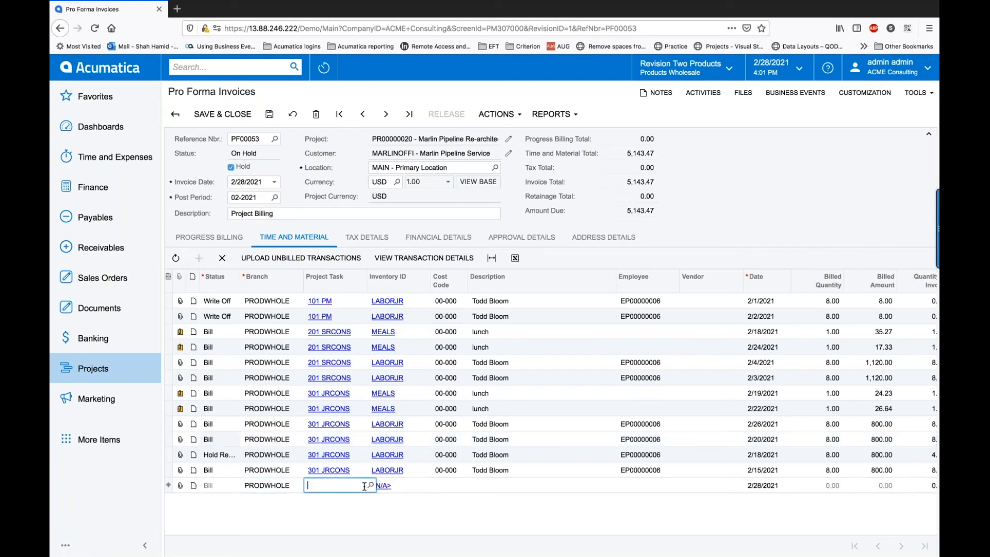
{"action": "left_click", "coordinate": [371, 486]}
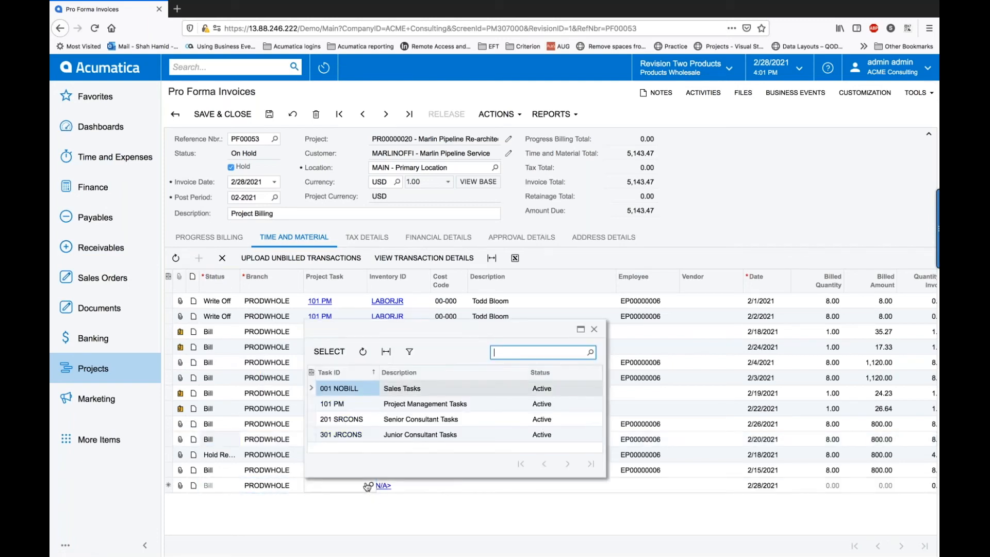
{"action": "double_click", "coordinate": [351, 423]}
{"action": "left_click", "coordinate": [452, 489]}
{"action": "type", "text": "00000"}
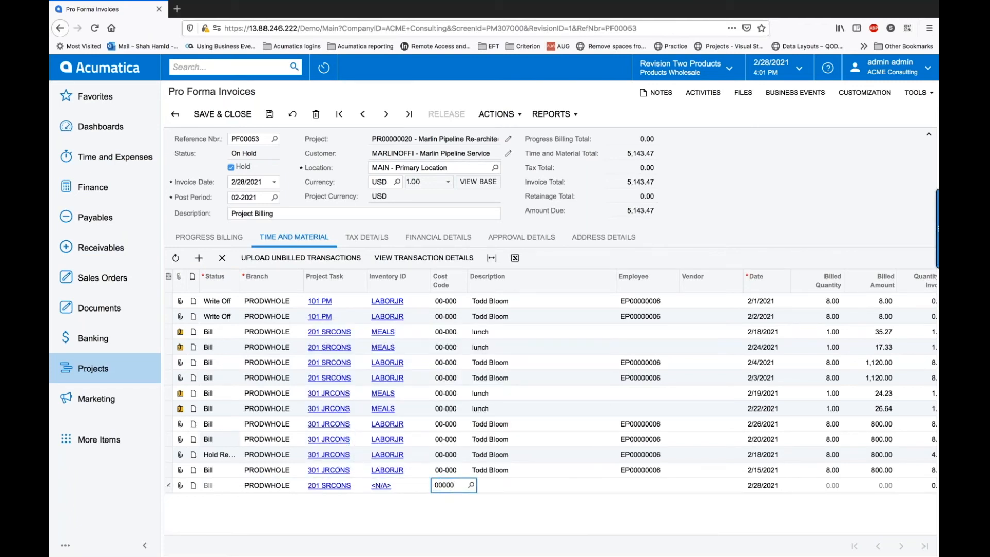
{"action": "key", "text": "Tab"}
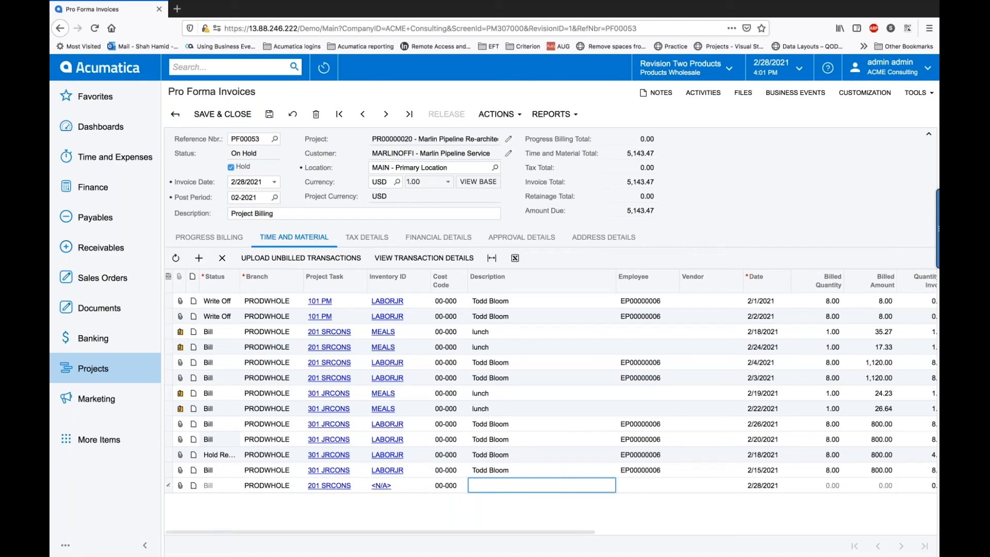
Step: Fill the line as Admin Fee, quantity 1 at 500.00, EXEMPT tax category, subaccount NSS-000
{"action": "type", "text": "Admin"}
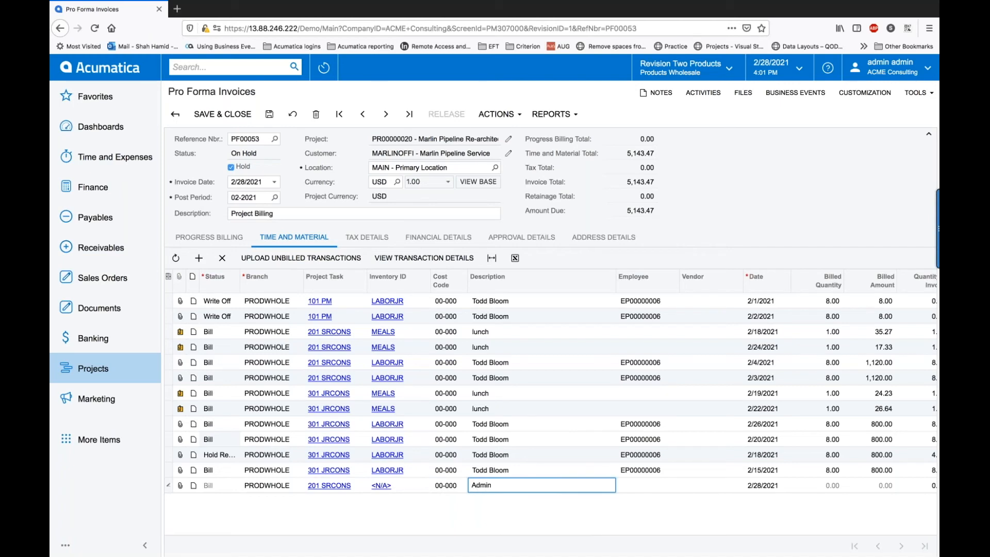
{"action": "type", "text": " Fee"}
{"action": "key", "text": "Tab"}
{"action": "key", "text": "Tab"}
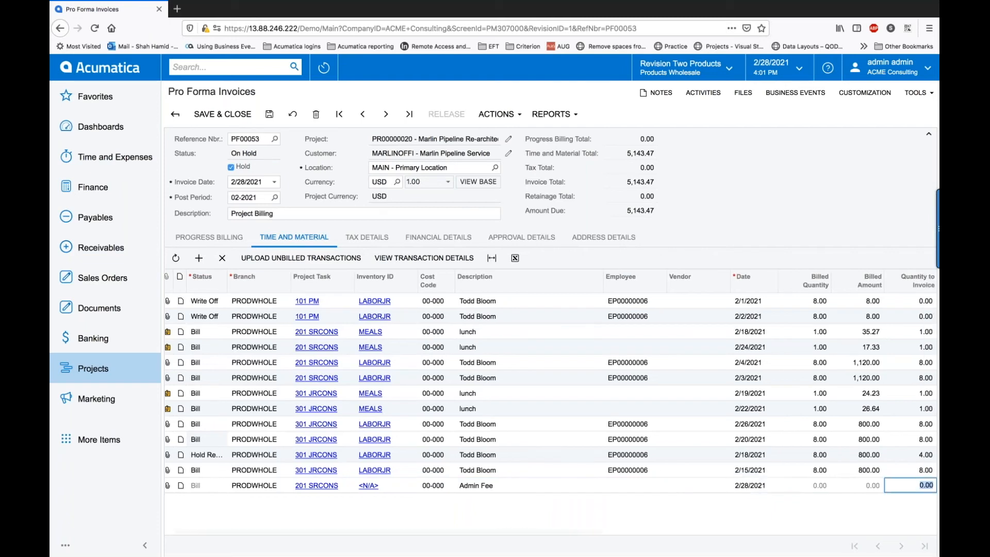
{"action": "type", "text": "1"}
{"action": "key", "text": "Tab"}
{"action": "key", "text": "Tab"}
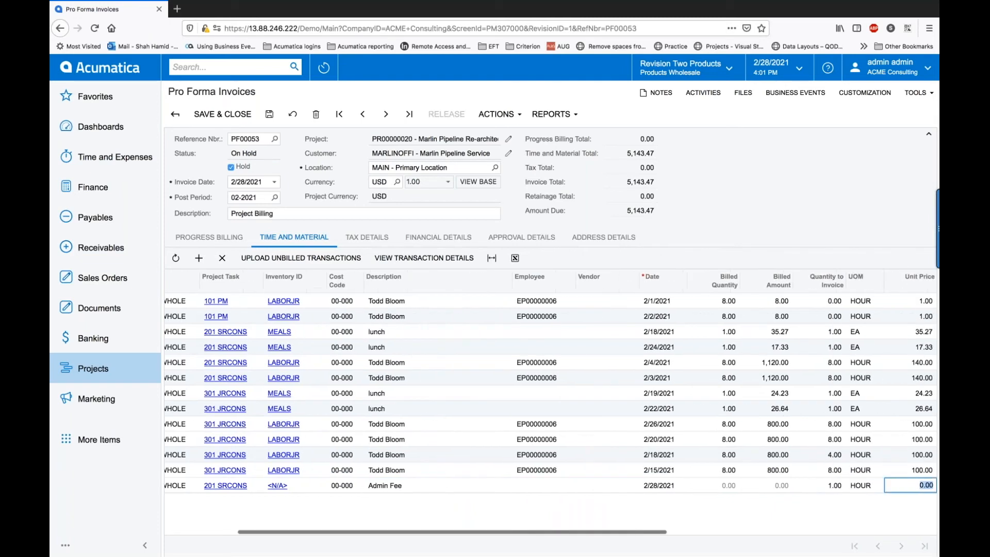
{"action": "type", "text": "500"}
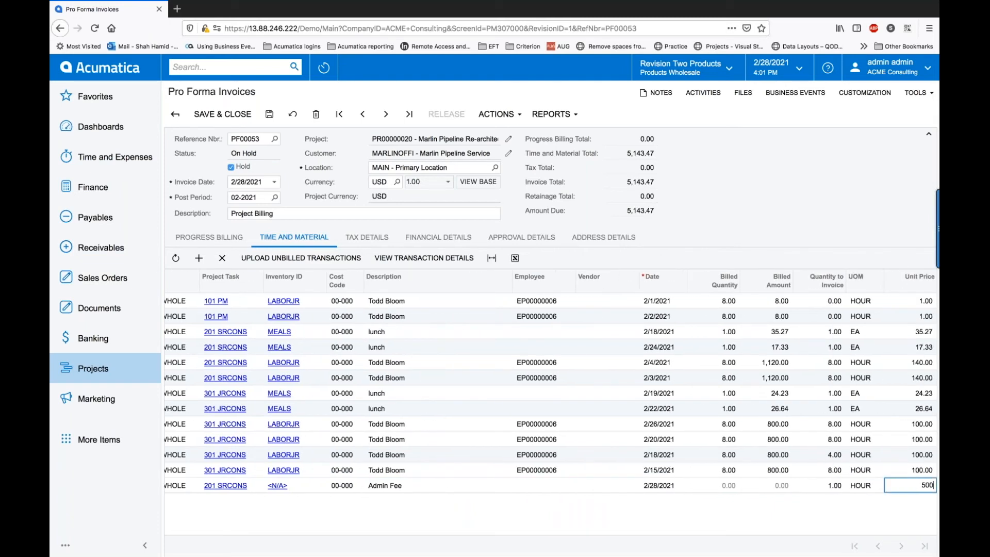
{"action": "key", "text": "Tab"}
{"action": "key", "text": "Tab"}
{"action": "key", "text": "Tab"}
{"action": "key", "text": "Tab"}
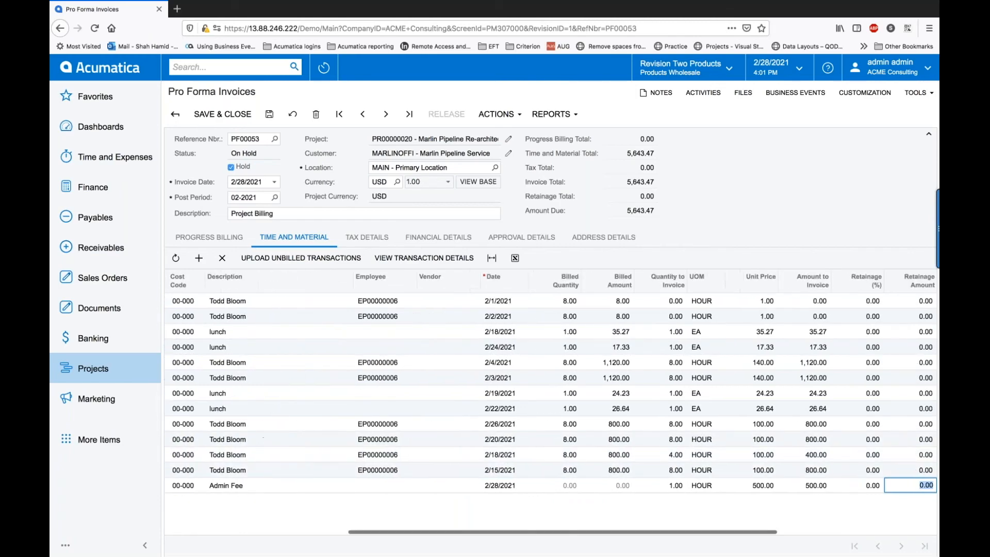
{"action": "type", "text": "exe"}
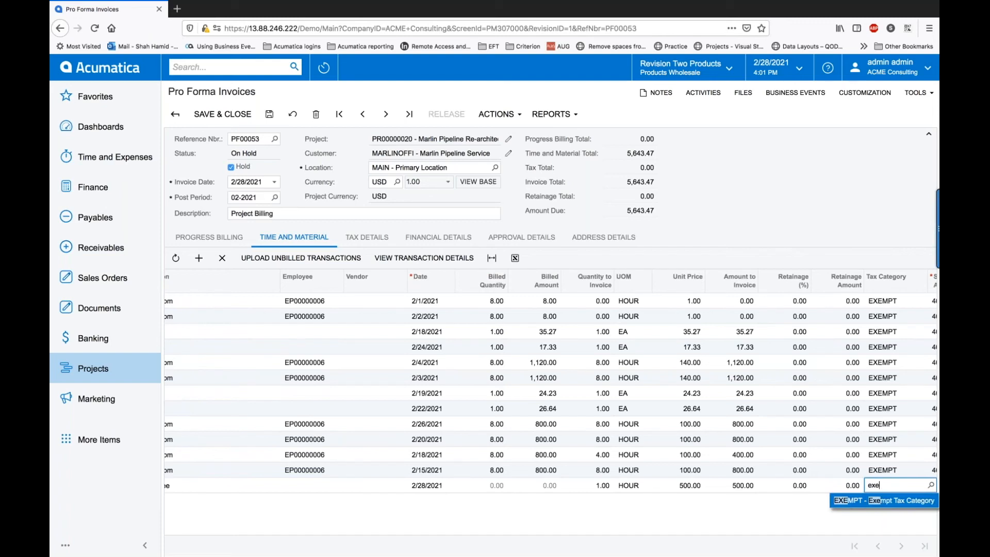
{"action": "left_click", "coordinate": [853, 500]}
{"action": "key", "text": "Tab"}
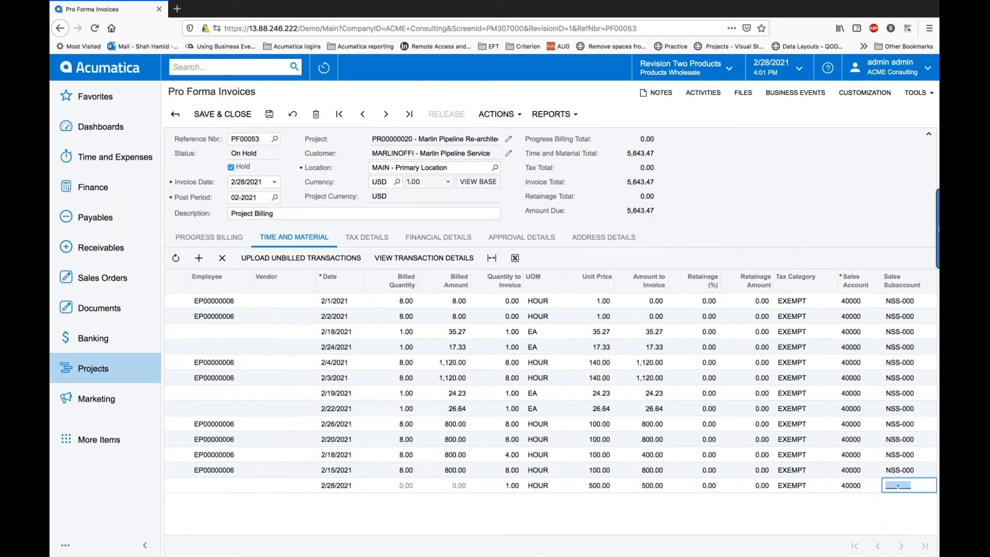
{"action": "type", "text": "NSS-000"}
Step: Save PF00053, clear Hold and save again so it awaits approval
{"action": "left_click", "coordinate": [269, 114]}
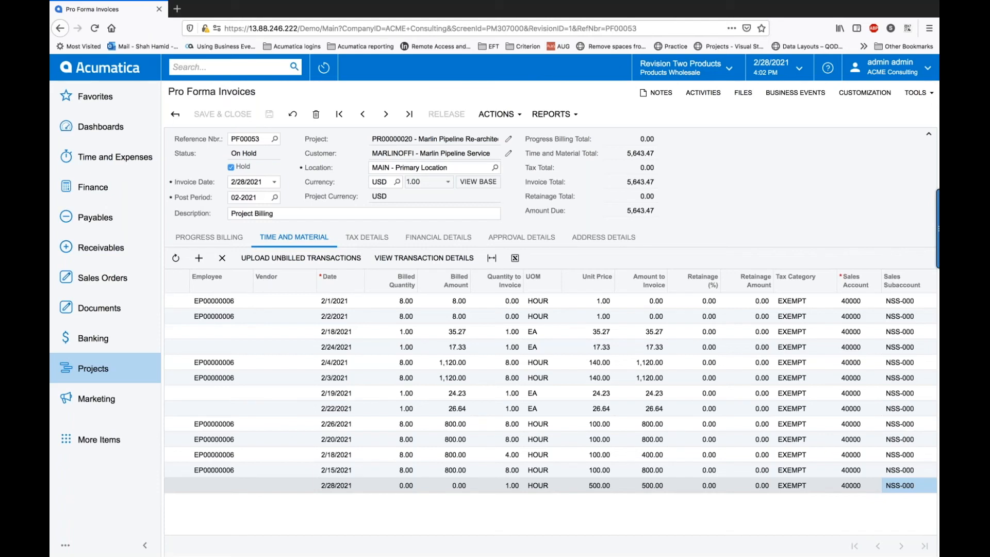
{"action": "left_click", "coordinate": [231, 168]}
{"action": "left_click", "coordinate": [269, 117]}
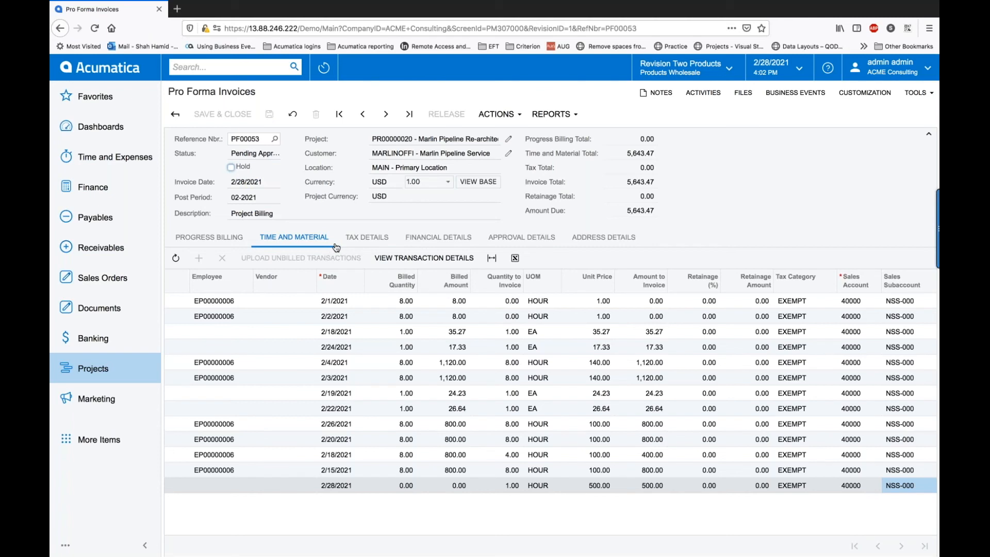
Step: Approve PF00053 from its approval details, then release it to close it
{"action": "left_click", "coordinate": [500, 241]}
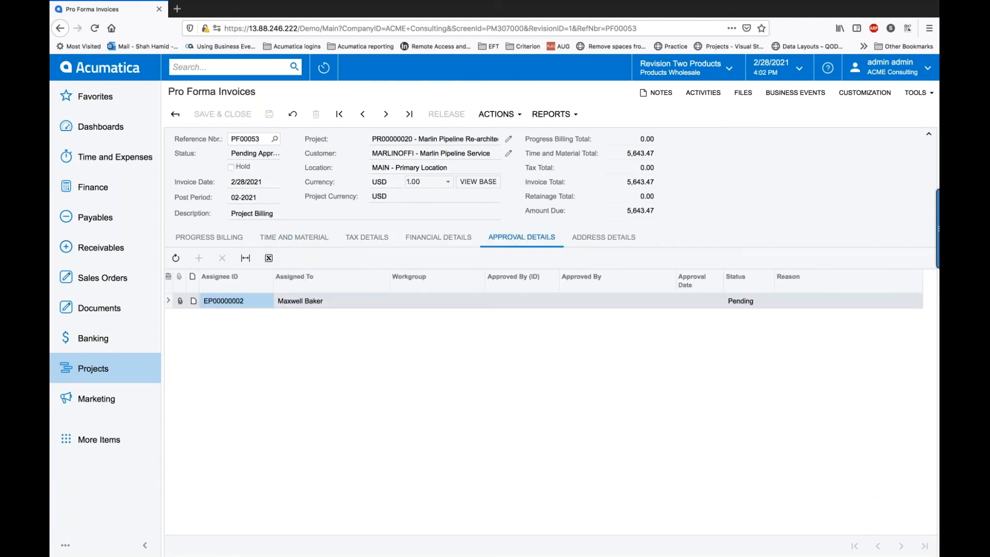
{"action": "left_click", "coordinate": [515, 120]}
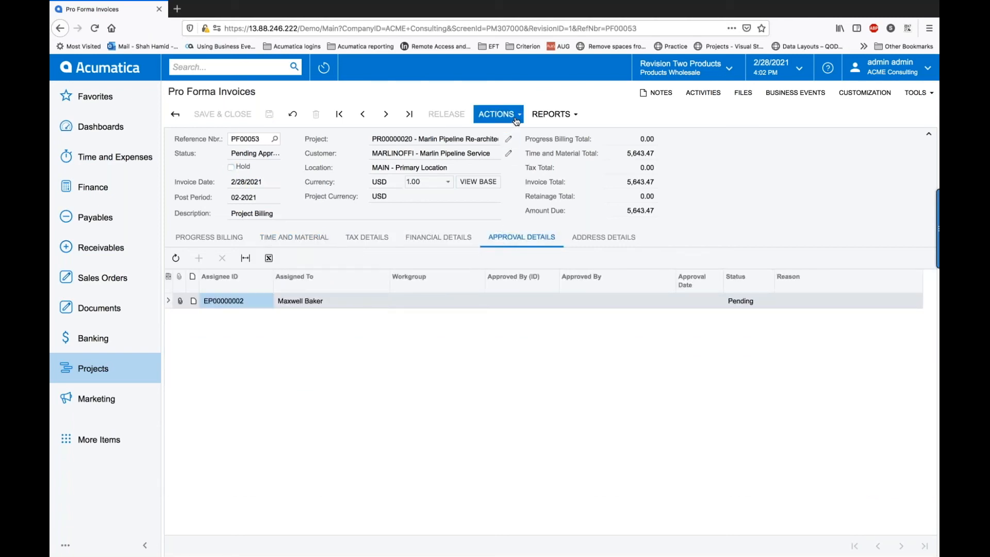
{"action": "left_click", "coordinate": [516, 120]}
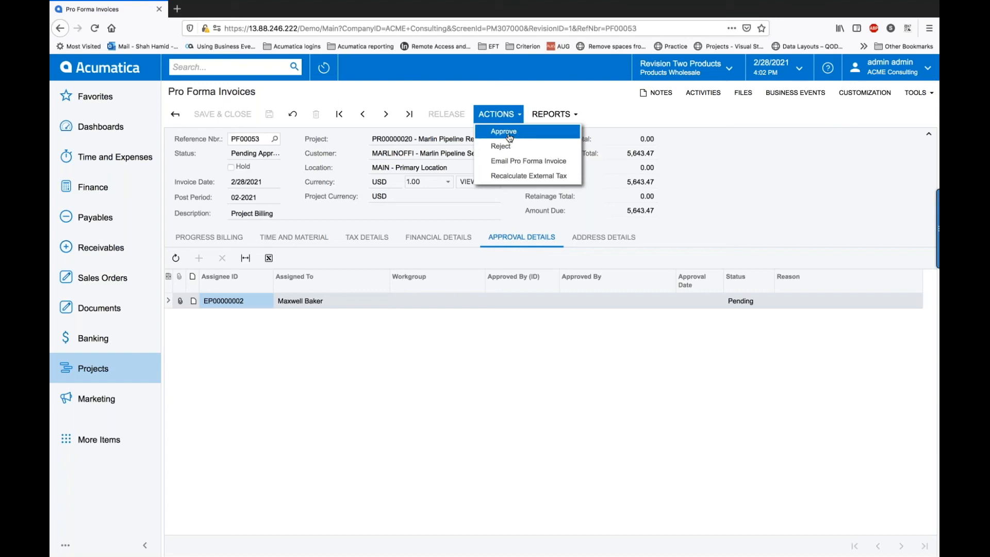
{"action": "left_click", "coordinate": [509, 137]}
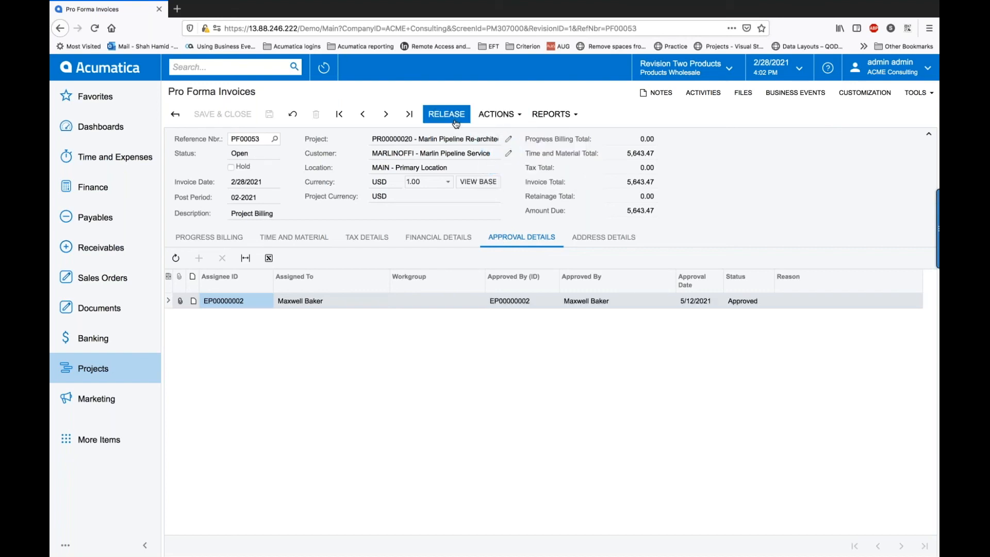
{"action": "left_click", "coordinate": [446, 114]}
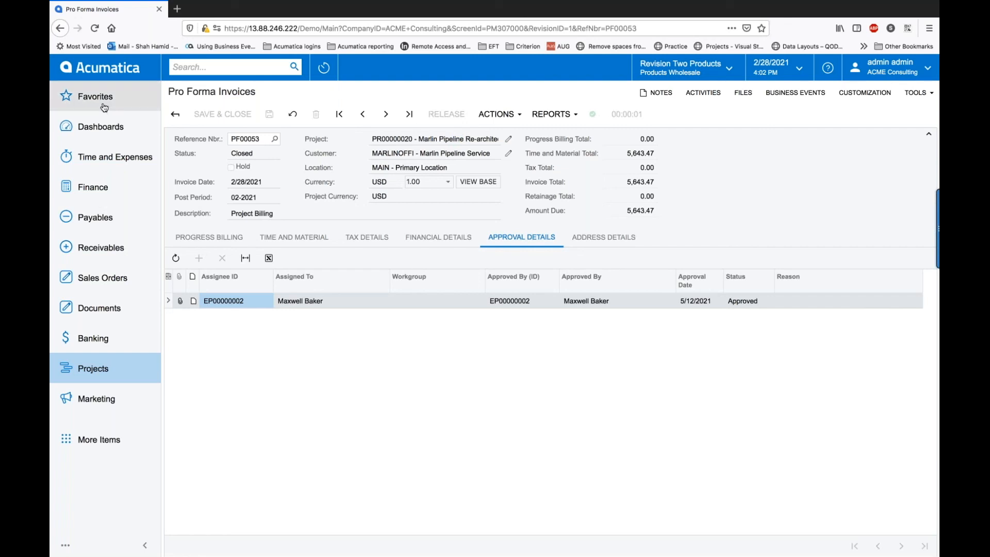
Step: On project PR00000020's Invoices list, view AR invoice AR009327 linked to closed PF00053
{"action": "left_click", "coordinate": [61, 29]}
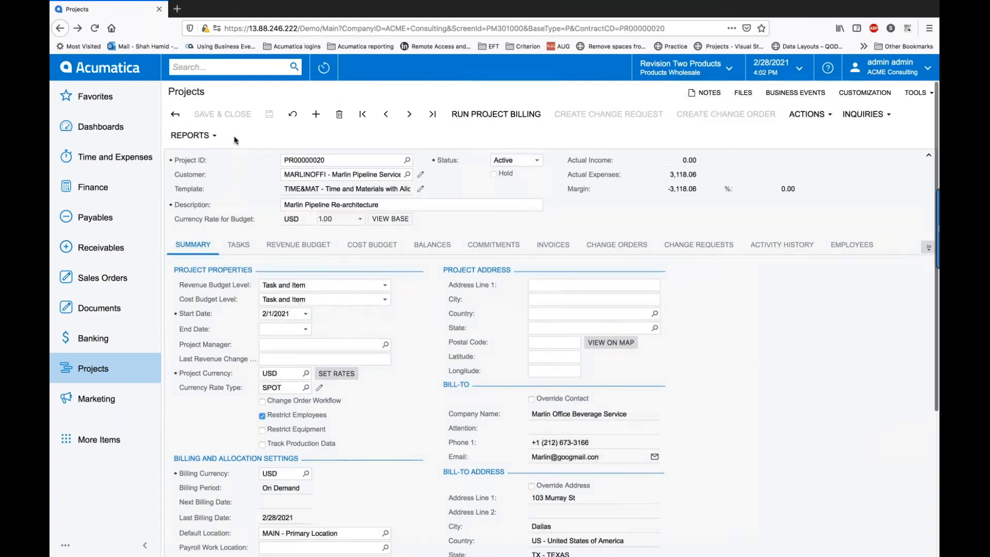
{"action": "left_click", "coordinate": [540, 247]}
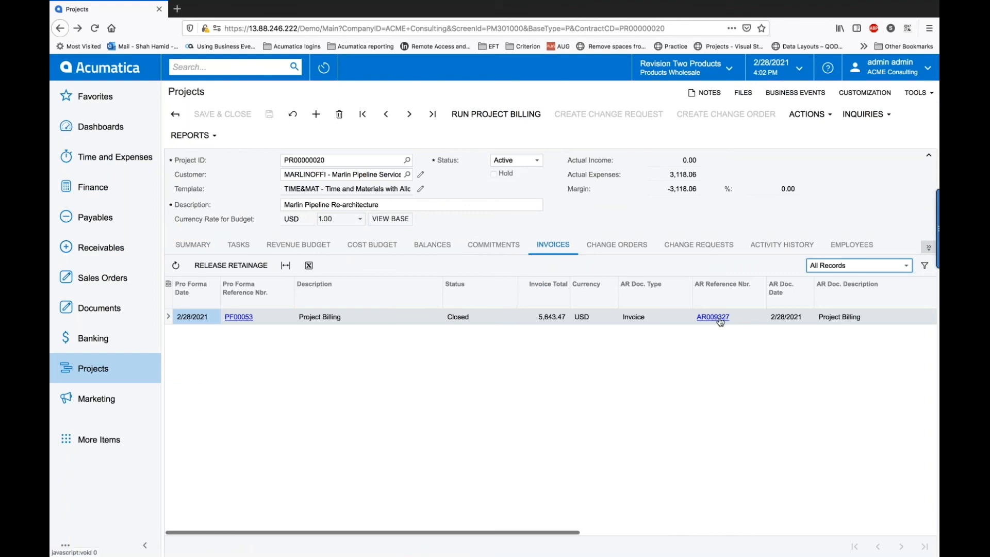
{"action": "left_click", "coordinate": [719, 319]}
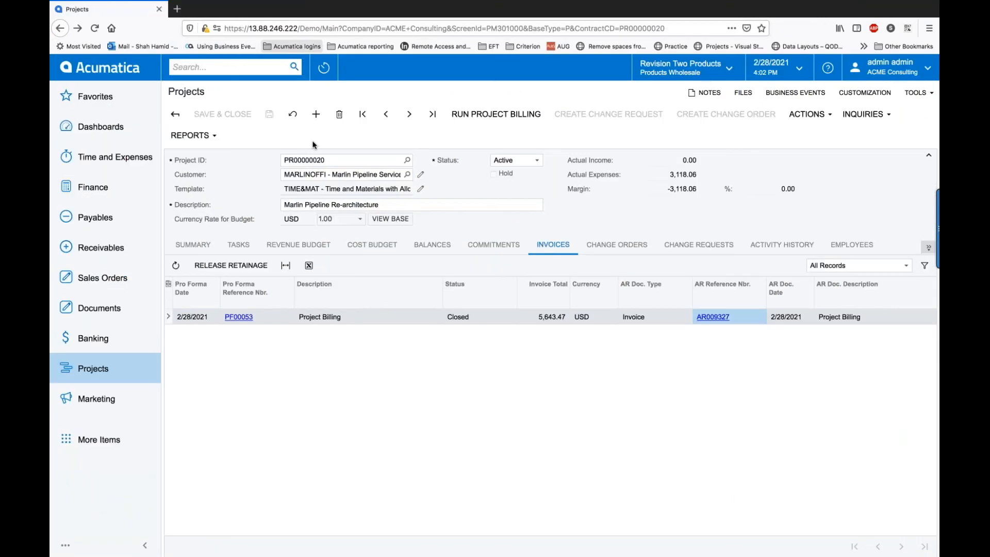
{"action": "left_click", "coordinate": [278, 9]}
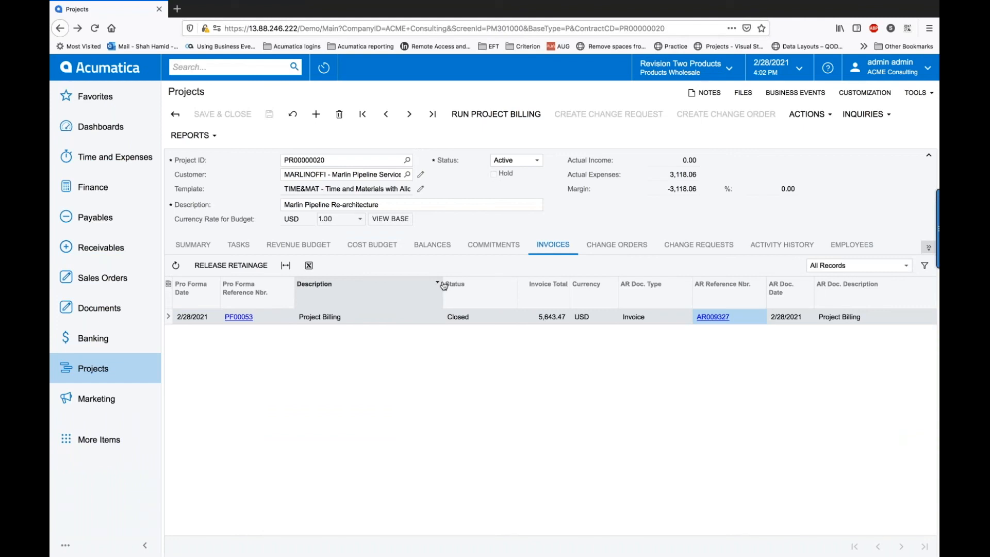